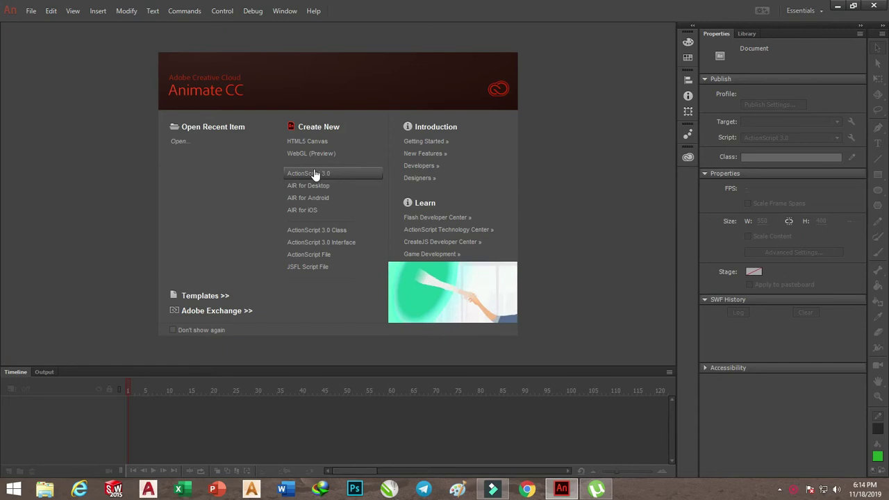
- Create a new ActionScript 3.0 document
{"action": "left_click", "coordinate": [313, 173]}
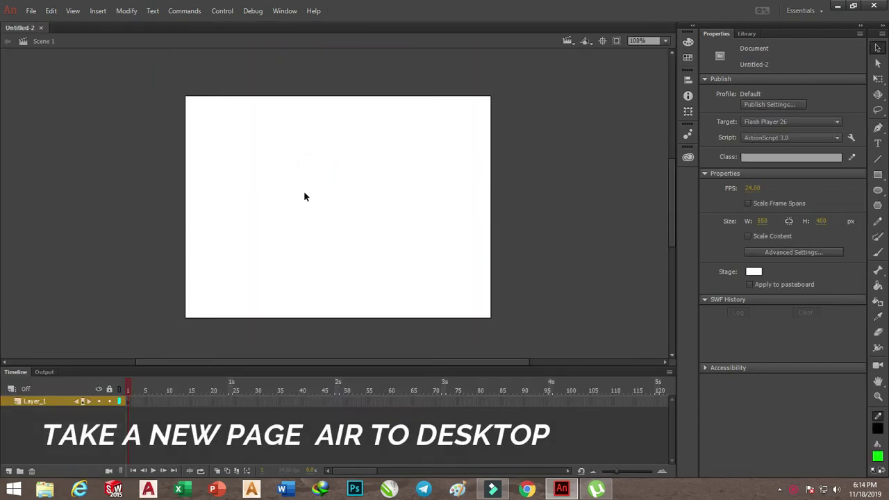
{"action": "left_click", "coordinate": [664, 38]}
{"action": "left_click", "coordinate": [650, 127]}
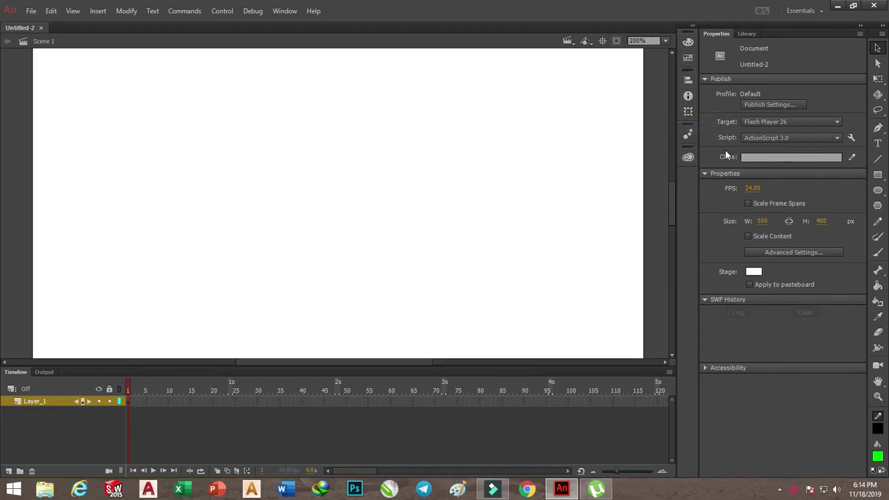
{"action": "scroll", "coordinate": [529, 146], "scroll_direction": "up", "scroll_amount": 3}
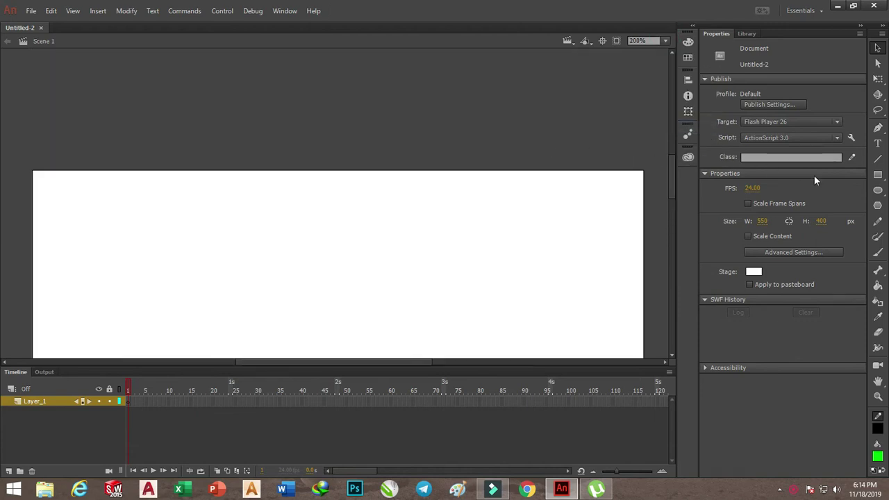
- Draw a horizontal line about 52 px wide near the stage's upper-left corner and bend it downward into a curve
{"action": "left_click", "coordinate": [878, 158]}
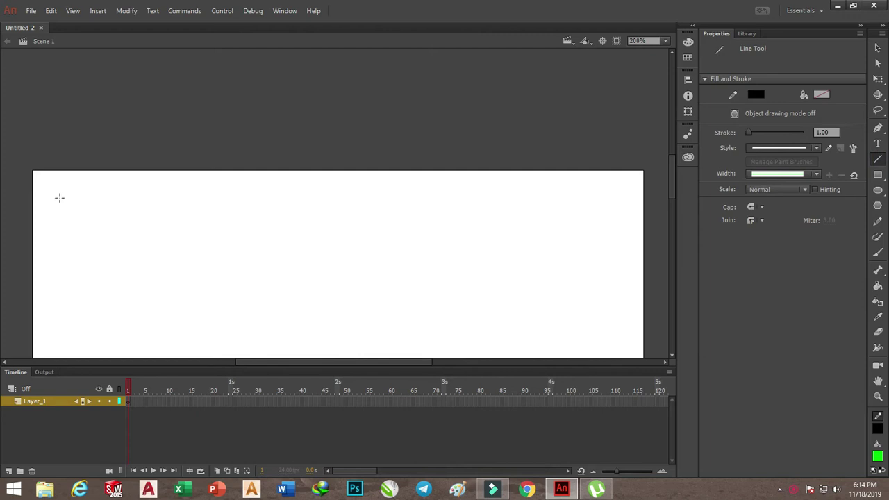
{"action": "left_click_drag", "start_coordinate": [59, 200], "coordinate": [118, 200]}
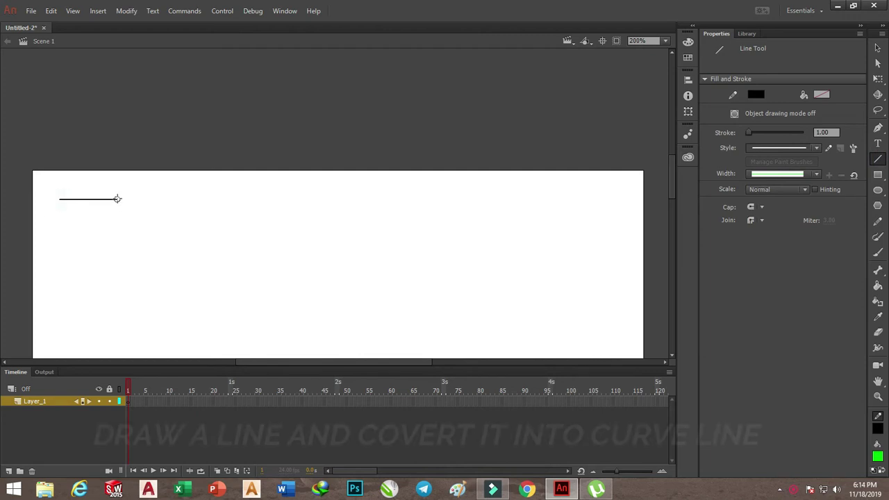
{"action": "left_click", "coordinate": [877, 47]}
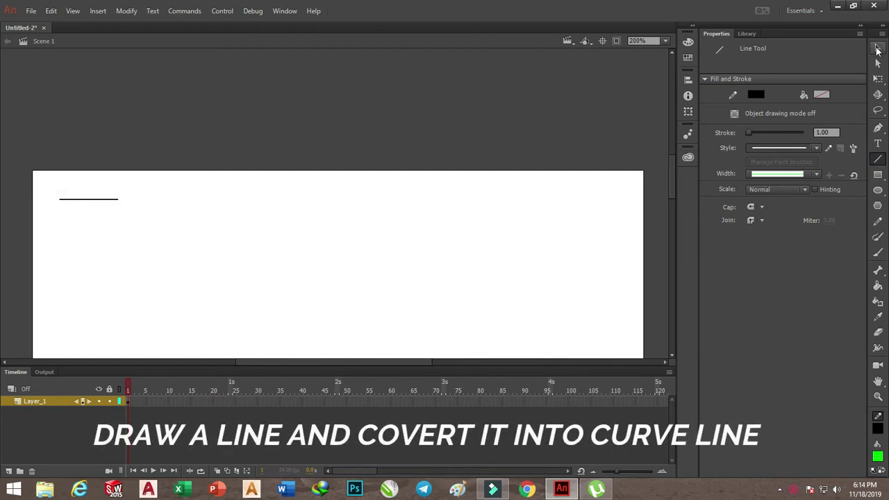
{"action": "left_click_drag", "start_coordinate": [82, 200], "coordinate": [81, 224]}
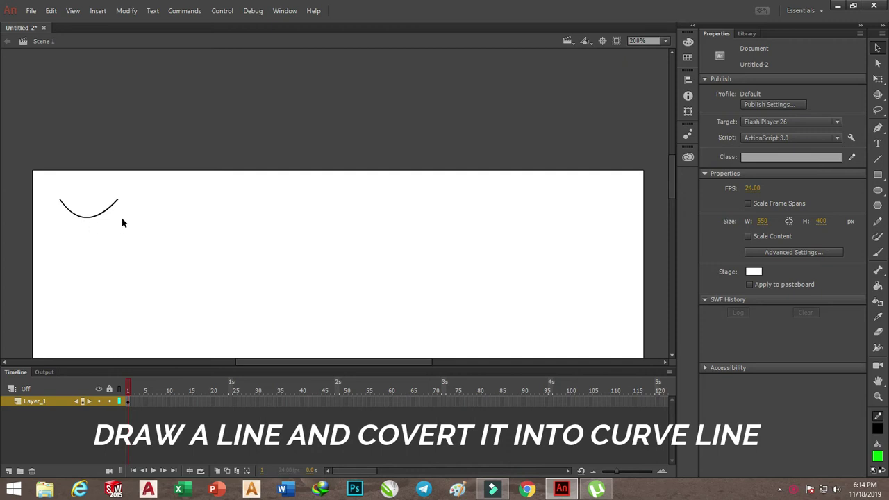
- Duplicate the curve and place the copy end to end with the original's right end
{"action": "left_click", "coordinate": [877, 47]}
{"action": "left_click", "coordinate": [55, 186]}
{"action": "left_click_drag", "start_coordinate": [53, 185], "coordinate": [173, 212]}
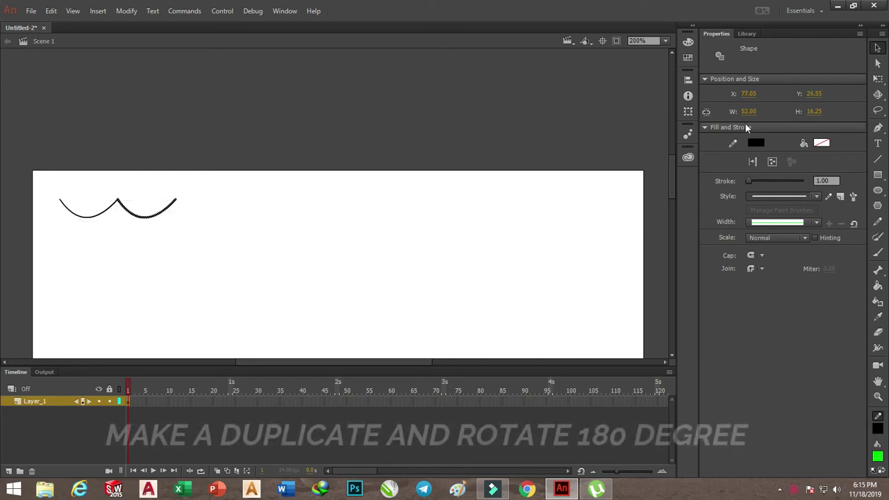
- Rotate the duplicated curve 180° and raise it so its left end joins the first curve as one smooth wave
{"action": "left_click", "coordinate": [687, 110]}
{"action": "left_click", "coordinate": [594, 107]}
{"action": "left_click_drag", "start_coordinate": [594, 107], "coordinate": [679, 288]}
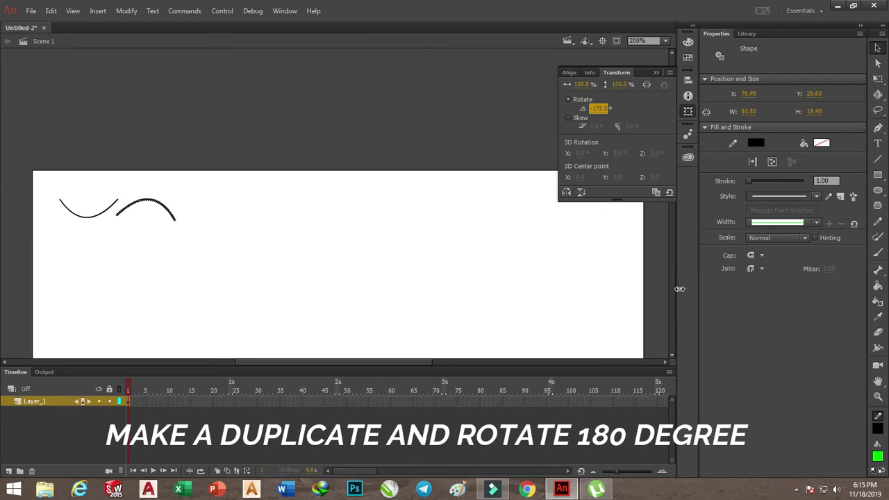
{"action": "type", "text": "180"}
{"action": "key", "text": "Return"}
{"action": "left_click_drag", "start_coordinate": [143, 202], "coordinate": [145, 182]}
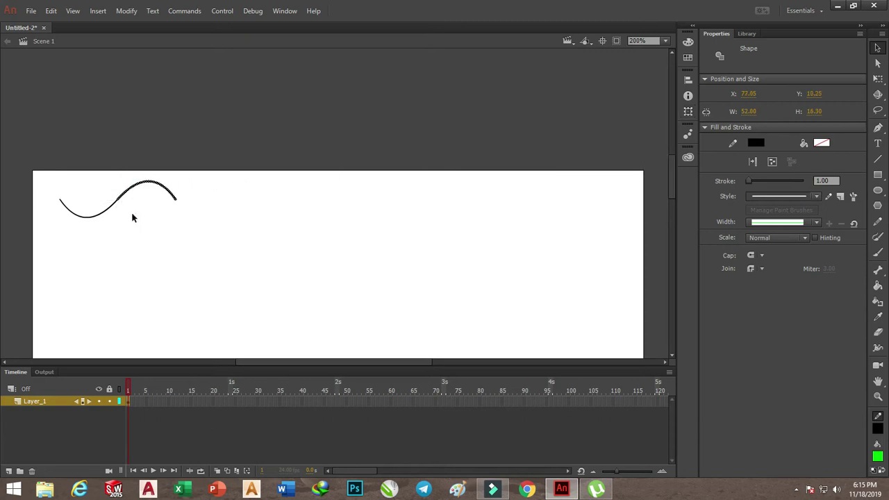
{"action": "left_click", "coordinate": [131, 212]}
- Duplicate the whole wave made of both curves and join the copy to its right end
{"action": "left_click_drag", "start_coordinate": [40, 150], "coordinate": [218, 263]}
{"action": "key", "text": "ctrl+d"}
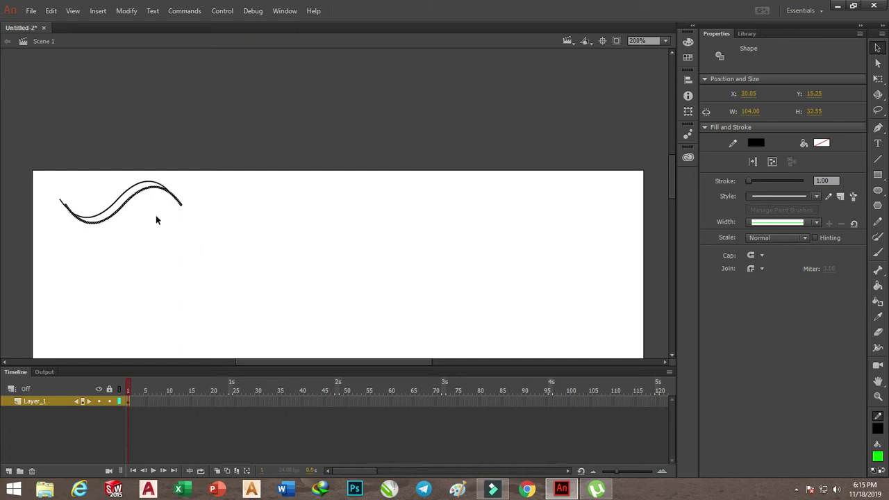
{"action": "left_click_drag", "start_coordinate": [132, 200], "coordinate": [243, 193]}
{"action": "left_click", "coordinate": [229, 220]}
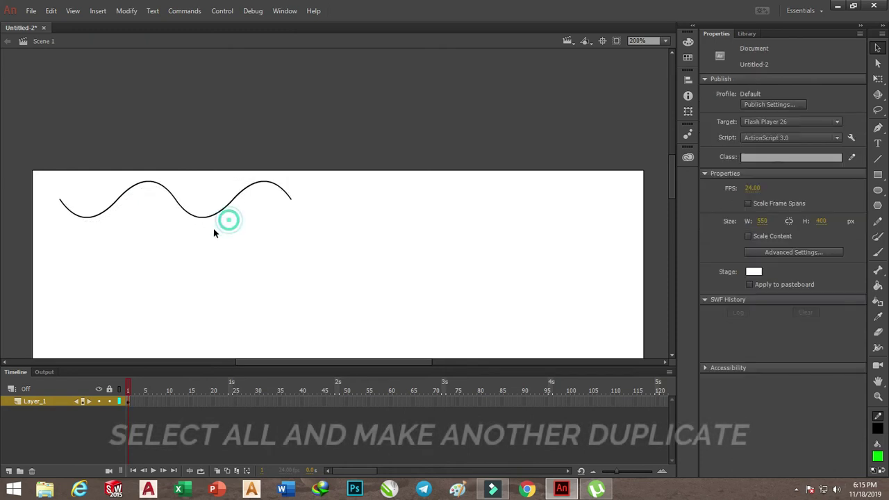
- Duplicate the two-period wave and attach the copy to its right end, making four periods
{"action": "left_click_drag", "start_coordinate": [41, 136], "coordinate": [327, 273]}
{"action": "key", "text": "ctrl+d"}
{"action": "left_click_drag", "start_coordinate": [239, 208], "coordinate": [465, 200]}
{"action": "left_click", "coordinate": [365, 252]}
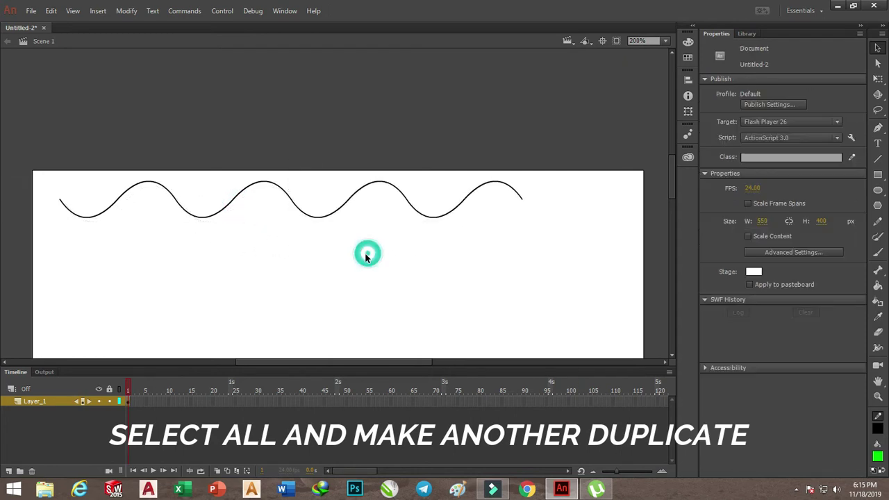
{"action": "left_click_drag", "start_coordinate": [39, 143], "coordinate": [535, 270]}
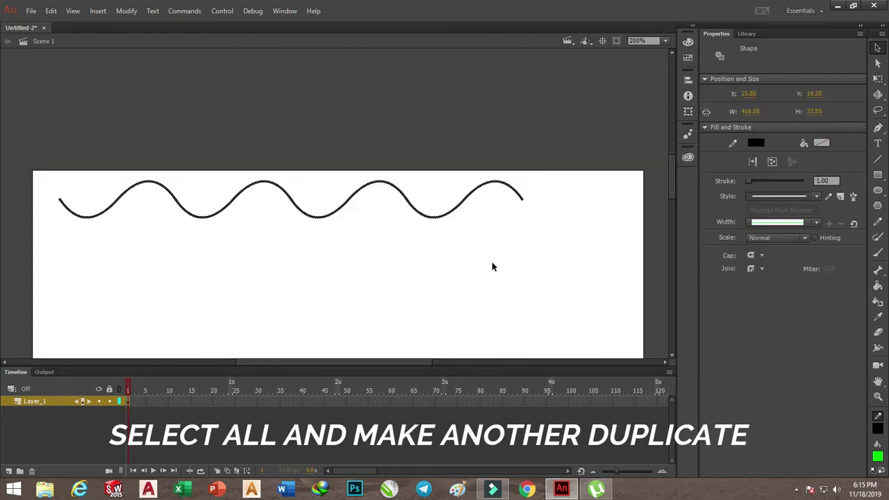
{"action": "left_click_drag", "start_coordinate": [221, 216], "coordinate": [683, 218]}
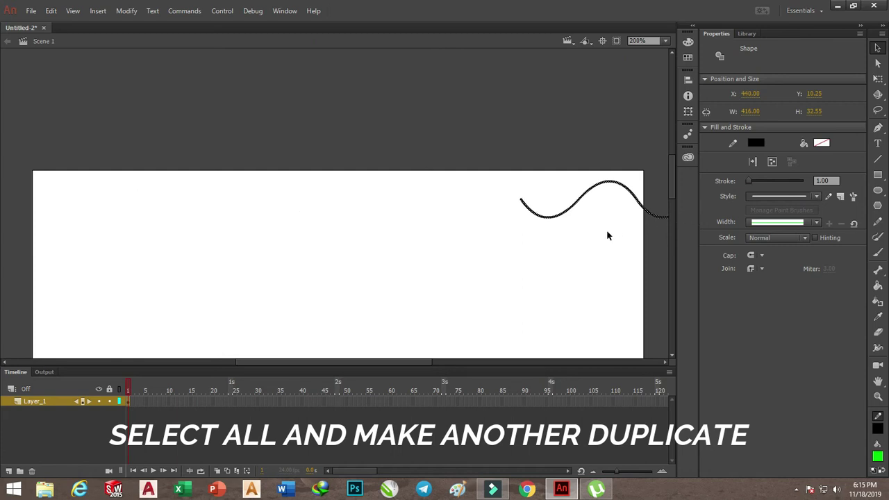
{"action": "key", "text": "ctrl+z"}
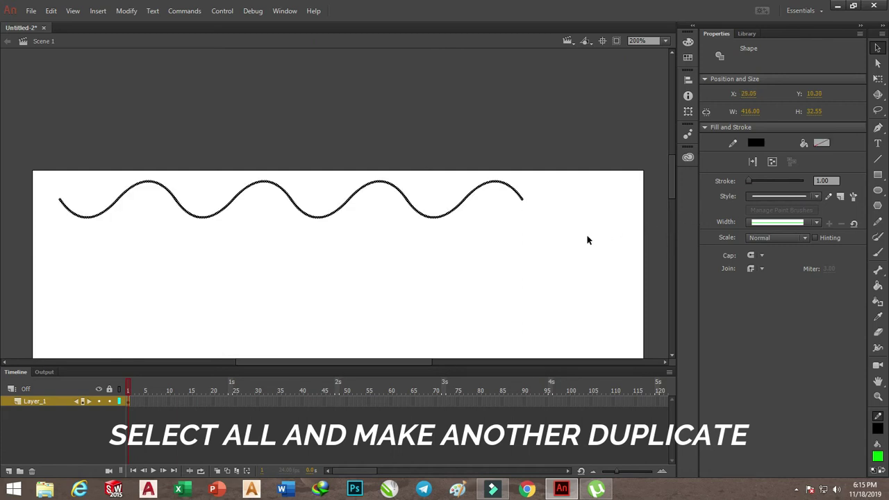
- Duplicate the four-period wave and join the copy to its right end, extending it past the stage's right edge
{"action": "key", "text": "ctrl+a"}
{"action": "key", "text": "ctrl+d"}
{"action": "left_click_drag", "start_coordinate": [324, 224], "coordinate": [613, 236]}
{"action": "left_click_drag", "start_coordinate": [497, 202], "coordinate": [653, 188]}
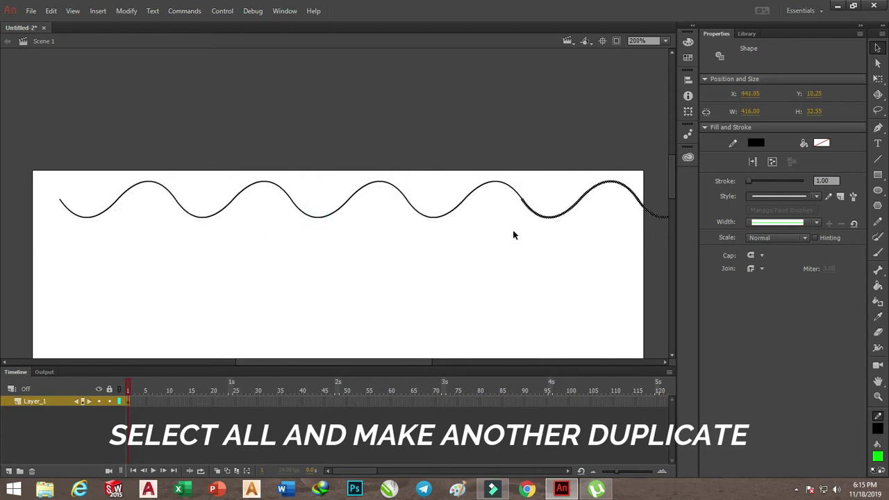
{"action": "left_click", "coordinate": [507, 235]}
{"action": "scroll", "coordinate": [340, 252], "scroll_direction": "down", "scroll_amount": 3}
{"action": "scroll", "coordinate": [340, 252], "scroll_direction": "up", "scroll_amount": 3}
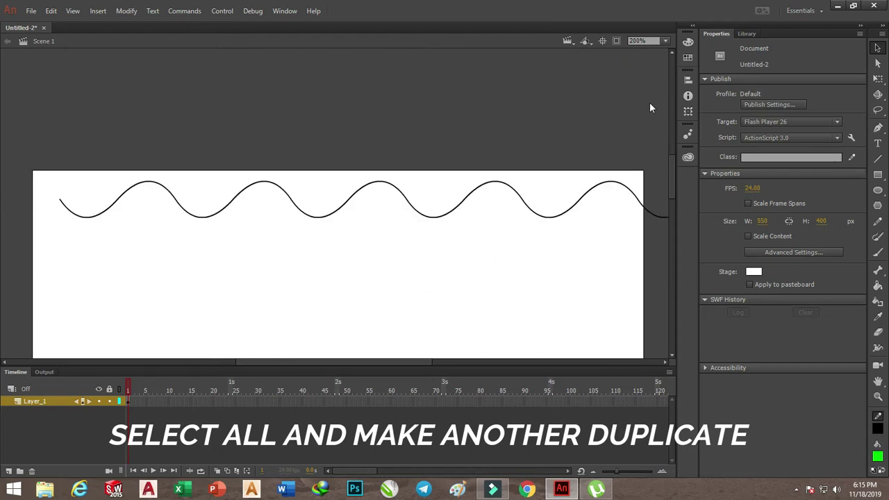
- Select the entire wave and compress it horizontally with Free Transform to about 524 px wide
{"action": "left_click", "coordinate": [666, 41]}
{"action": "left_click", "coordinate": [646, 116]}
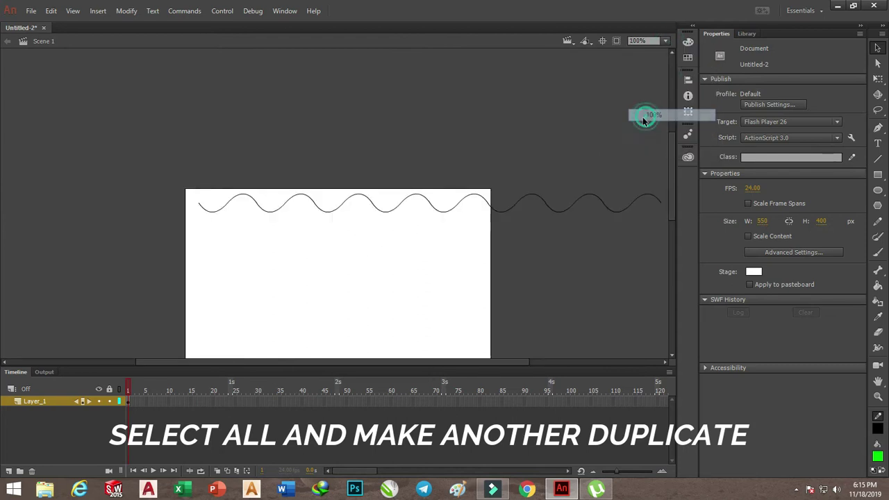
{"action": "left_click", "coordinate": [663, 360]}
{"action": "left_click_drag", "start_coordinate": [96, 145], "coordinate": [629, 244]}
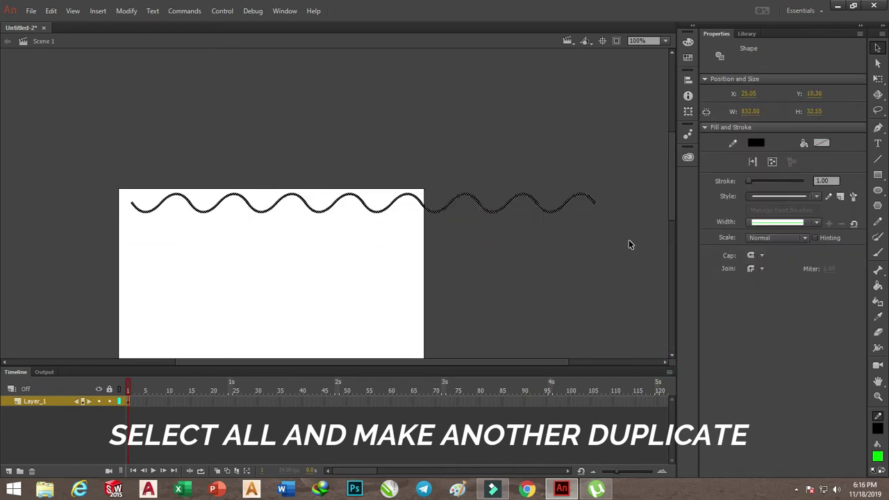
{"action": "left_click", "coordinate": [878, 78]}
{"action": "left_click_drag", "start_coordinate": [592, 213], "coordinate": [507, 208]}
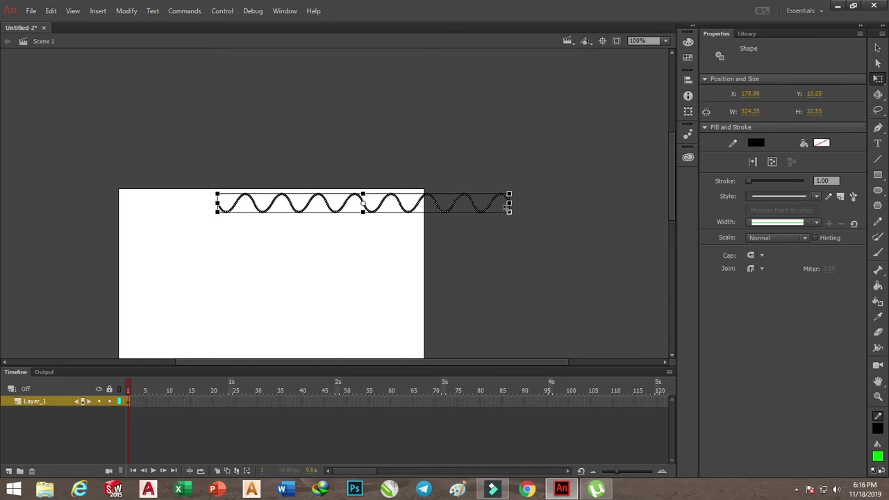
- Shift the wave past the stage's left edge and widen it to about 610 px, with its right end on the stage's right edge
{"action": "left_click_drag", "start_coordinate": [399, 202], "coordinate": [237, 201]}
{"action": "left_click_drag", "start_coordinate": [349, 203], "coordinate": [369, 202]}
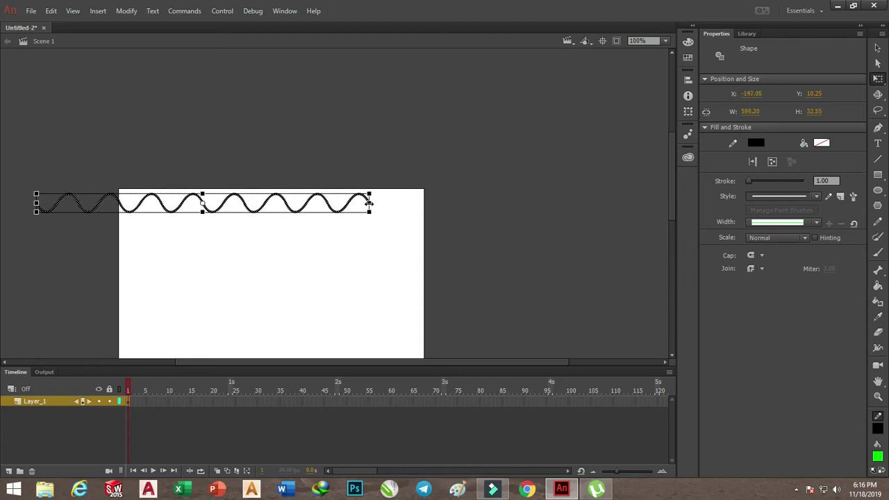
{"action": "left_click_drag", "start_coordinate": [308, 206], "coordinate": [366, 204]}
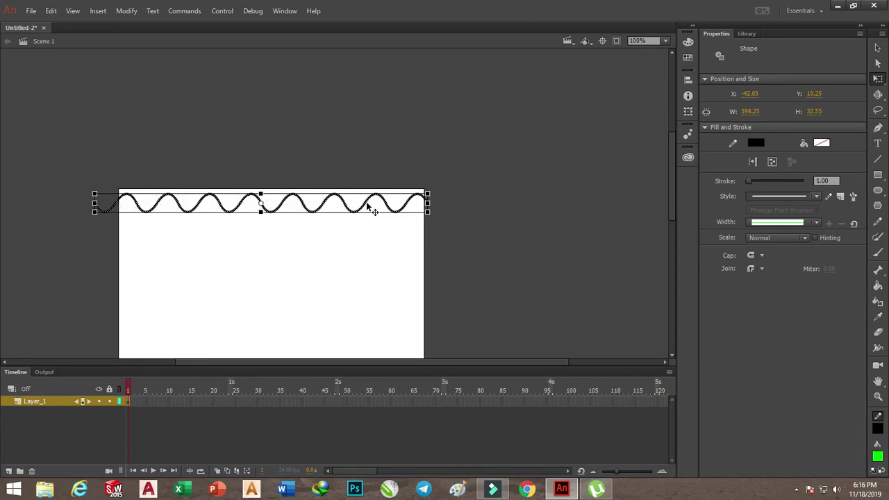
{"action": "left_click_drag", "start_coordinate": [382, 199], "coordinate": [424, 202]}
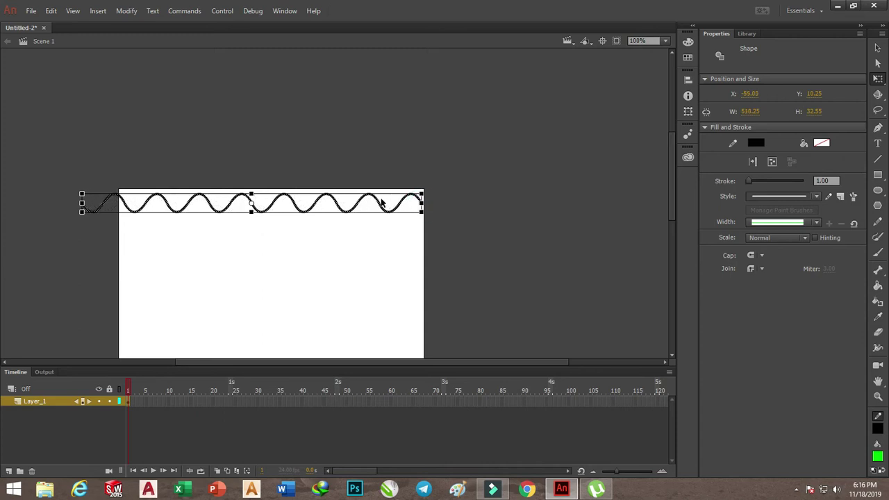
{"action": "left_click_drag", "start_coordinate": [379, 204], "coordinate": [381, 202]}
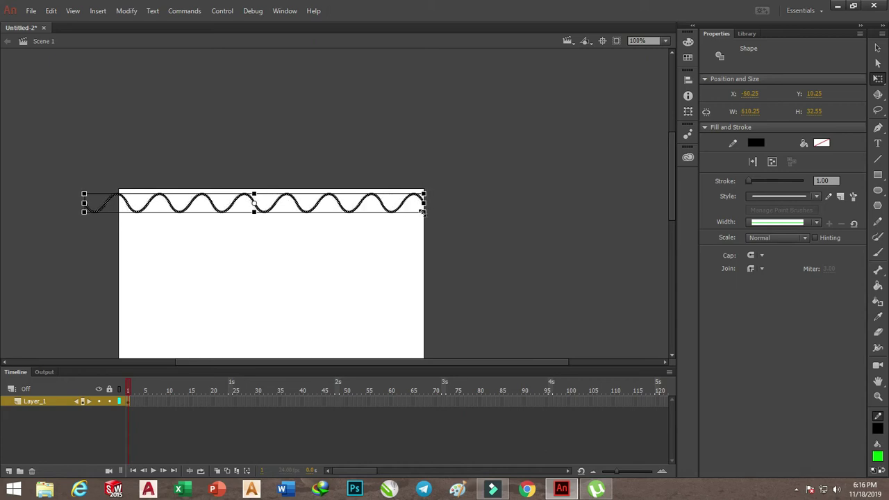
{"action": "left_click", "coordinate": [391, 227]}
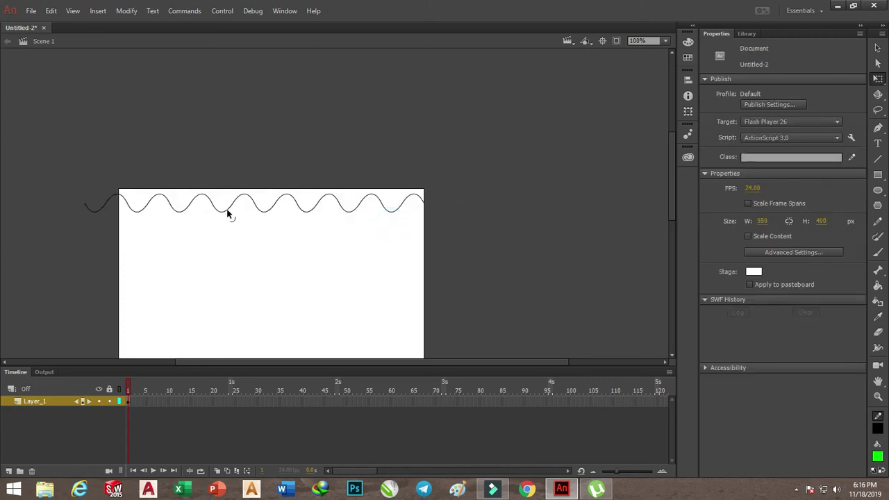
- Set the stroke size of the whole wave to 5
{"action": "left_click_drag", "start_coordinate": [68, 152], "coordinate": [503, 249]}
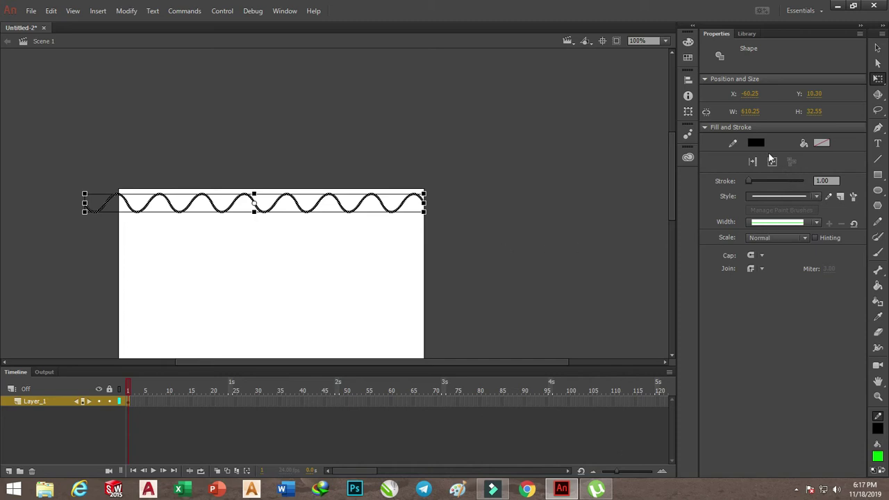
{"action": "left_click", "coordinate": [831, 179]}
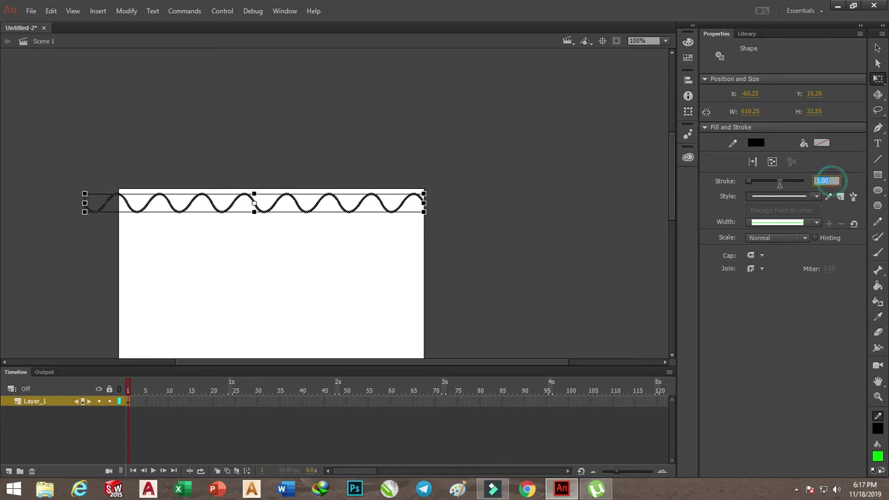
{"action": "type", "text": "5"}
{"action": "key", "text": "Return"}
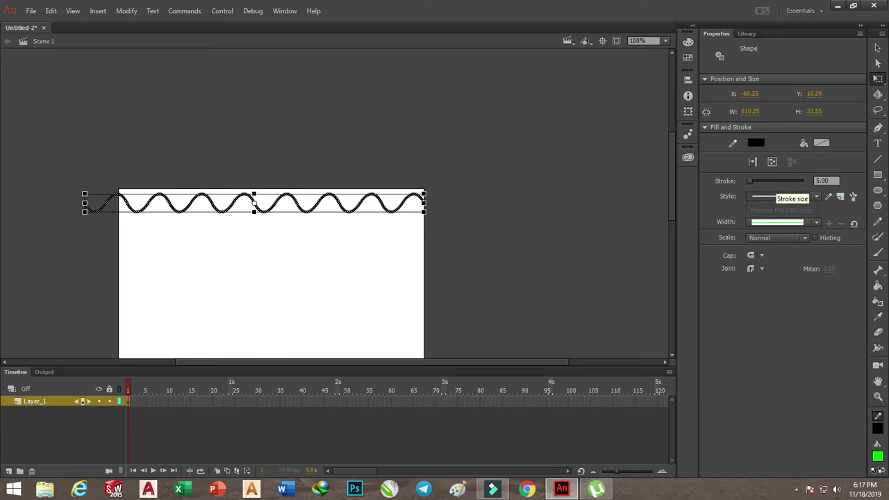
{"action": "left_click", "coordinate": [557, 199]}
- Add a second layer and stretch the wave on Layer_1 horizontally to about 694 px wide
{"action": "mouse_move", "coordinate": [71, 164]}
{"action": "left_mouse_down"}
{"action": "mouse_move", "coordinate": [123, 213]}
{"action": "mouse_move", "coordinate": [464, 251]}
{"action": "left_mouse_up"}
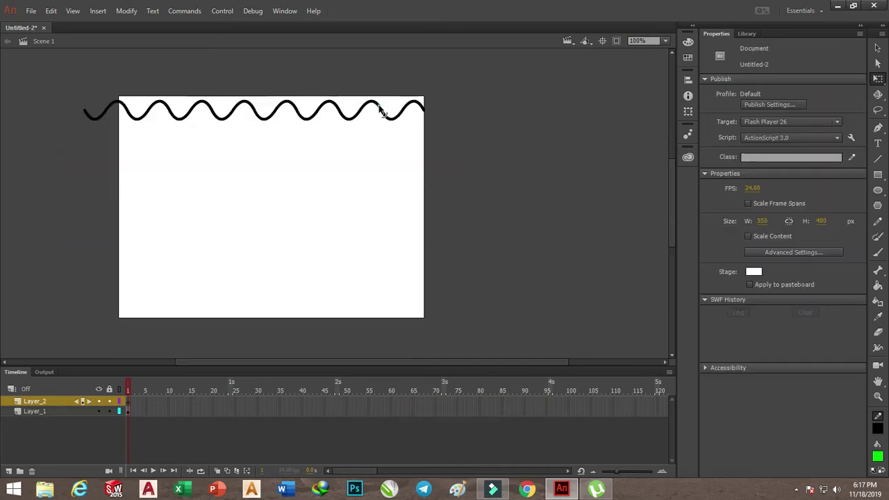
{"action": "double_click", "coordinate": [384, 113]}
{"action": "left_click_drag", "start_coordinate": [426, 110], "coordinate": [448, 111]}
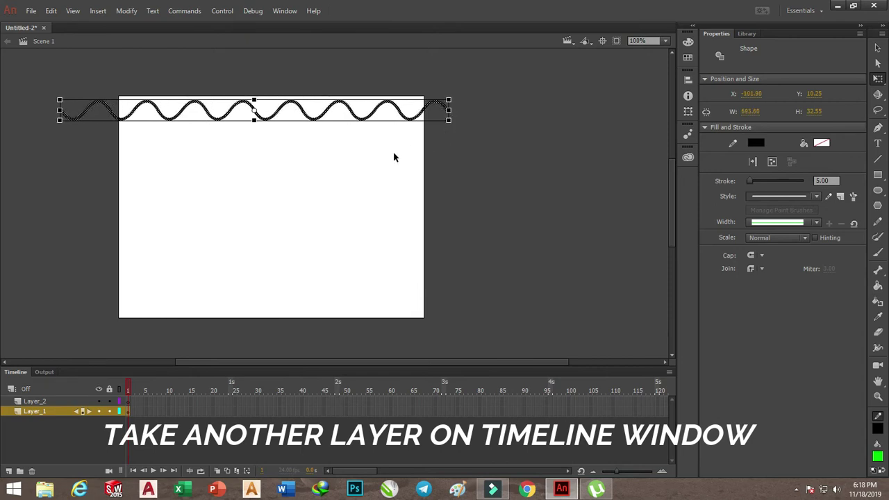
- Nudge the wave left to about X -145 so its right end meets the stage's right edge
{"action": "key", "text": "Left"}
{"action": "key", "text": "Left"}
{"action": "key", "text": "Left"}
{"action": "key", "text": "Left"}
{"action": "key", "text": "Left"}
{"action": "key", "text": "Left"}
{"action": "key", "text": "Left"}
{"action": "key", "text": "Left"}
{"action": "key", "text": "Left"}
{"action": "key", "text": "Left"}
{"action": "key", "text": "Left"}
{"action": "key", "text": "Left"}
{"action": "key", "text": "Left"}
{"action": "key", "text": "Left"}
{"action": "key", "text": "Left"}
{"action": "key", "text": "Left"}
{"action": "key", "text": "Left"}
{"action": "key", "text": "Left"}
{"action": "key", "text": "Left"}
{"action": "key", "text": "Left"}
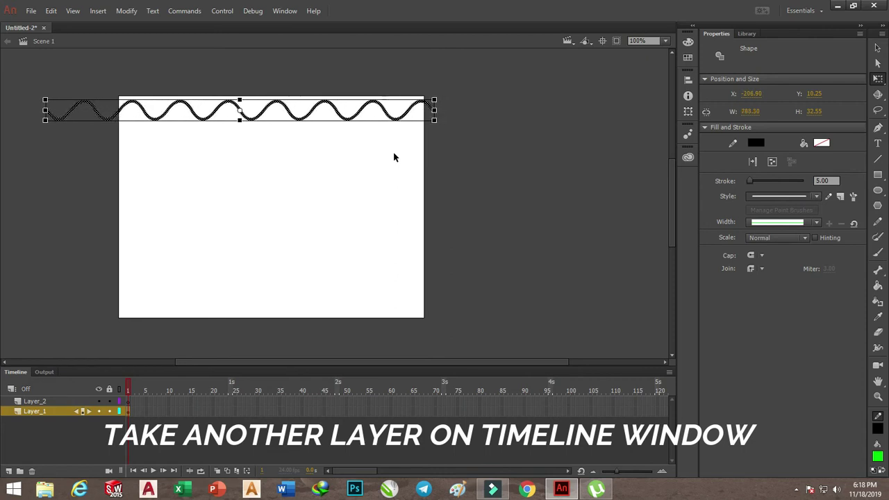
{"action": "key", "text": "Left"}
{"action": "key", "text": "Left"}
{"action": "key", "text": "Left"}
{"action": "key", "text": "Left"}
{"action": "key", "text": "Left"}
{"action": "key", "text": "Left"}
{"action": "key", "text": "Left"}
{"action": "key", "text": "Left"}
{"action": "key", "text": "Left"}
{"action": "key", "text": "Left"}
{"action": "key", "text": "Left"}
{"action": "key", "text": "Left"}
{"action": "key", "text": "Left"}
{"action": "key", "text": "Left"}
{"action": "key", "text": "Left"}
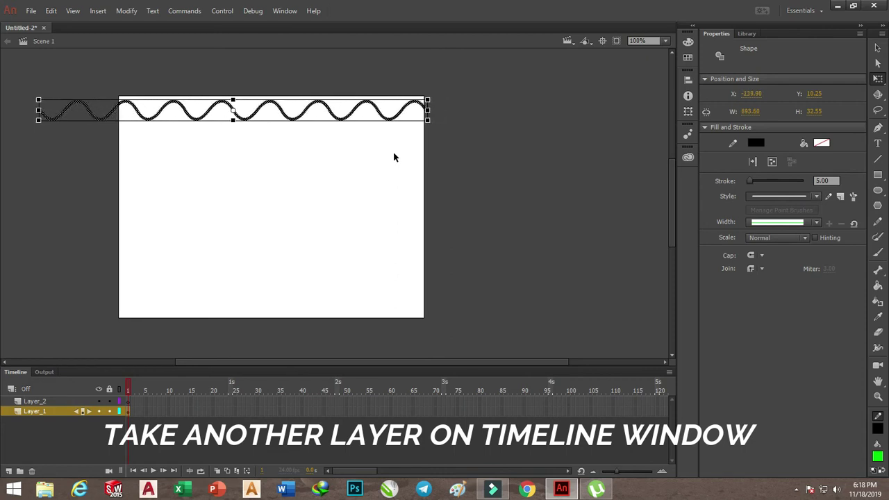
{"action": "key", "text": "Left"}
{"action": "key", "text": "Left"}
{"action": "key", "text": "Left"}
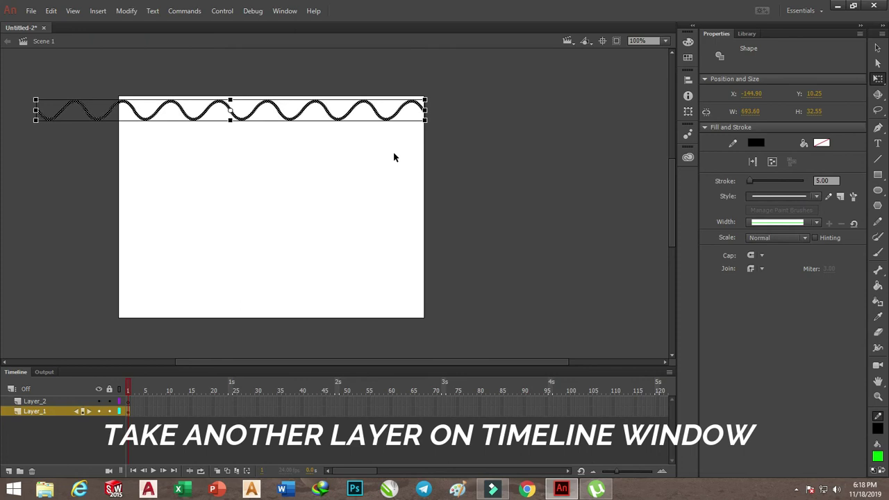
{"action": "left_click", "coordinate": [376, 172]}
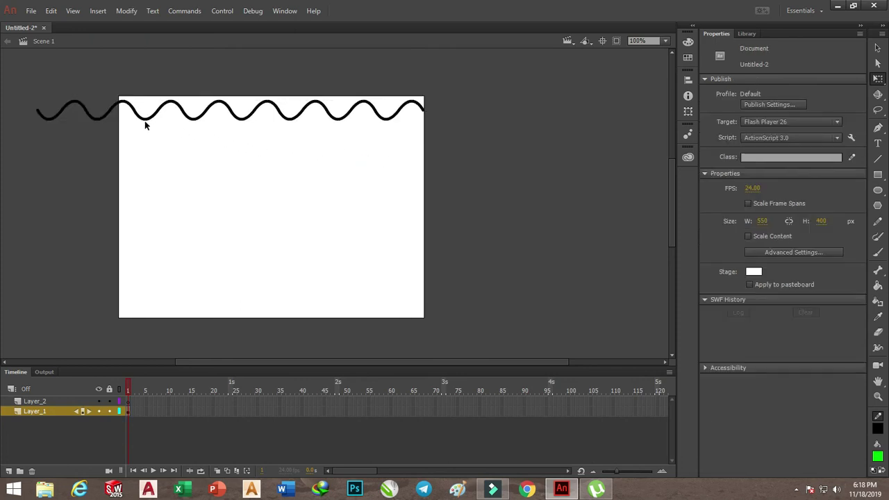
- Copy the whole wave from Layer_1 into Layer_2 and place it along the stage's bottom edge at X 0, about Y 358
{"action": "left_click", "coordinate": [229, 104]}
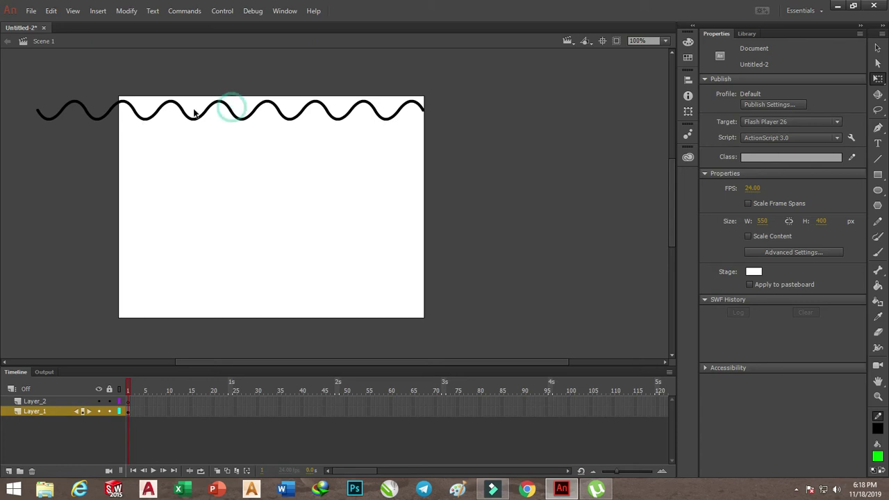
{"action": "left_click_drag", "start_coordinate": [20, 79], "coordinate": [514, 152]}
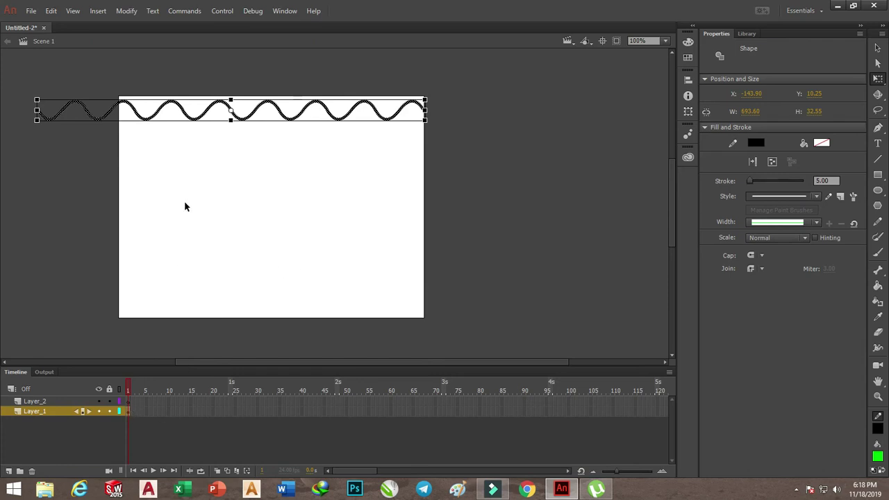
{"action": "left_click", "coordinate": [127, 401]}
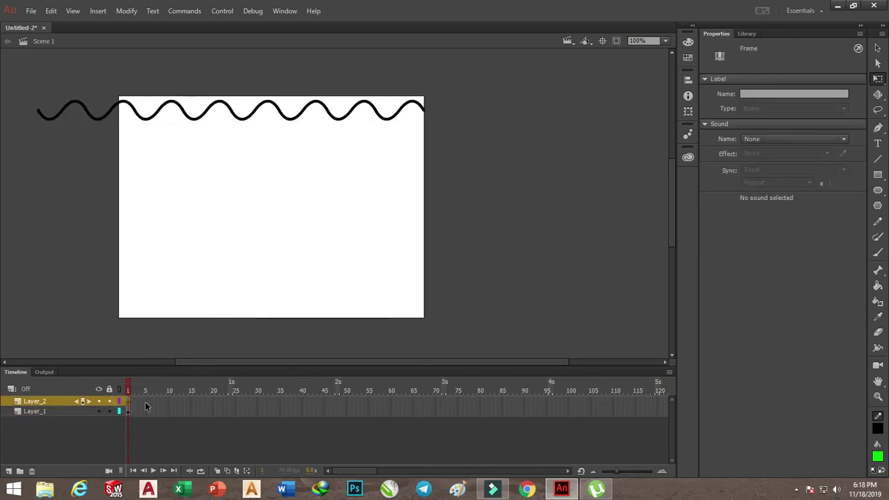
{"action": "key", "text": "ctrl+v"}
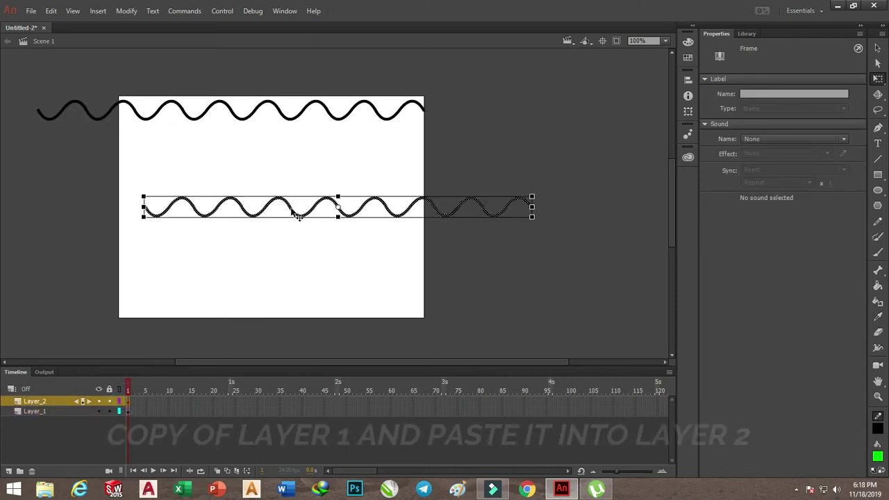
{"action": "left_click_drag", "start_coordinate": [292, 215], "coordinate": [266, 306]}
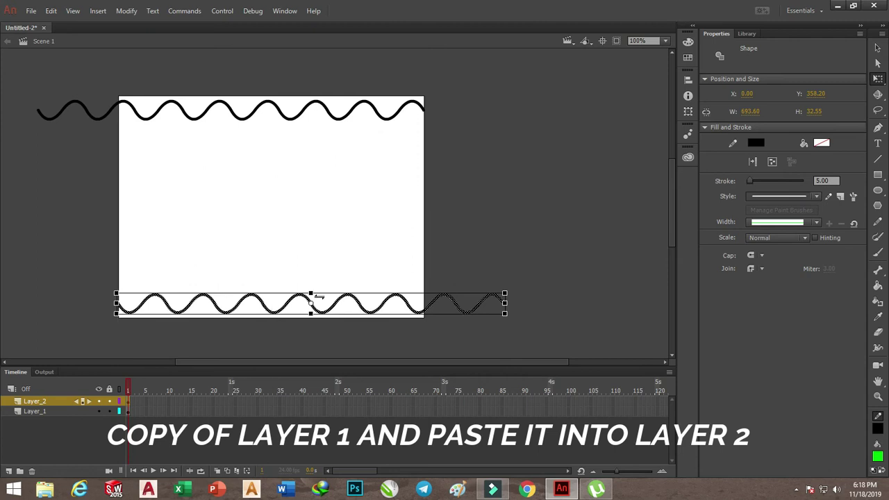
{"action": "left_click", "coordinate": [469, 203]}
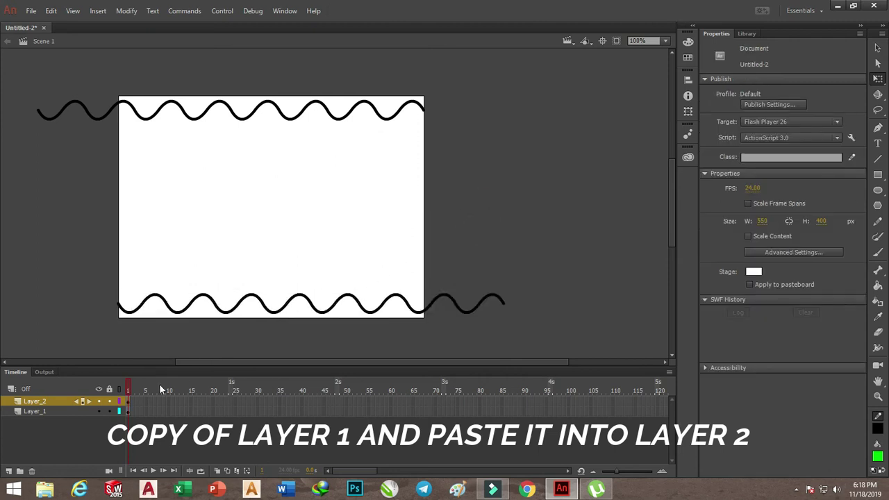
- Add a third layer and paste a copy of the top wave onto the stage
{"action": "left_click", "coordinate": [8, 471]}
{"action": "left_click", "coordinate": [123, 412]}
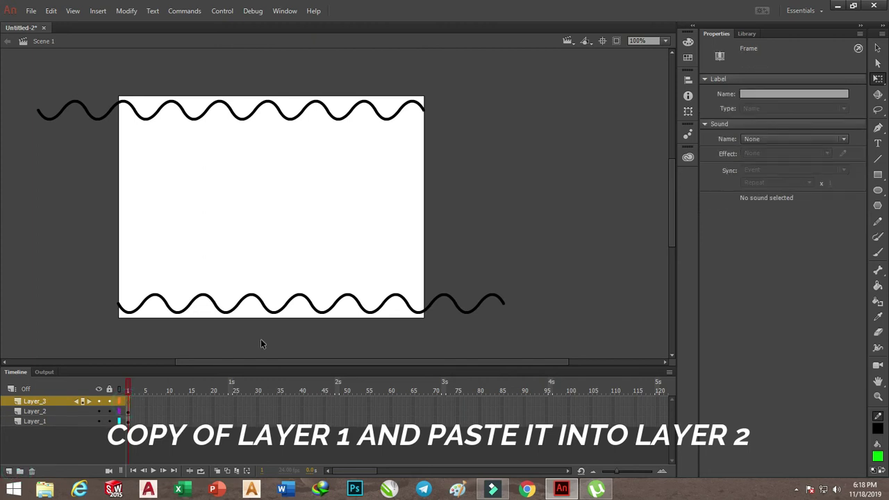
{"action": "left_click", "coordinate": [387, 113]}
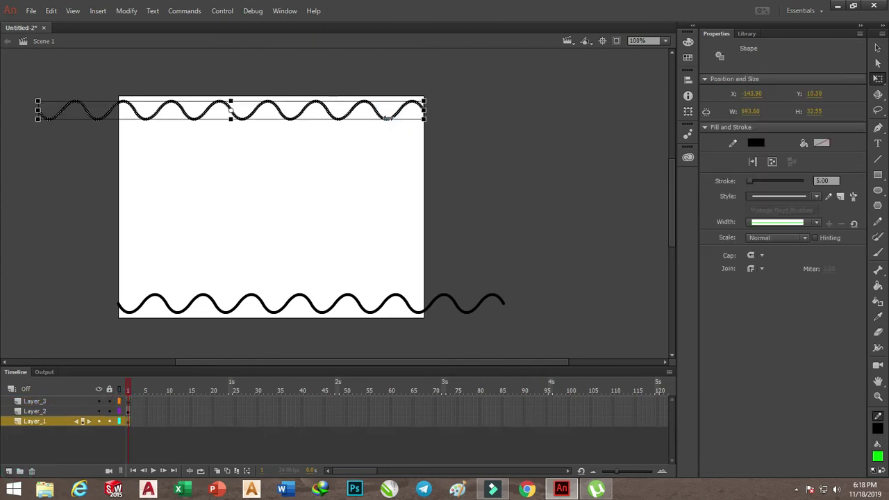
{"action": "key", "text": "ctrl+c"}
{"action": "key", "text": "ctrl+v"}
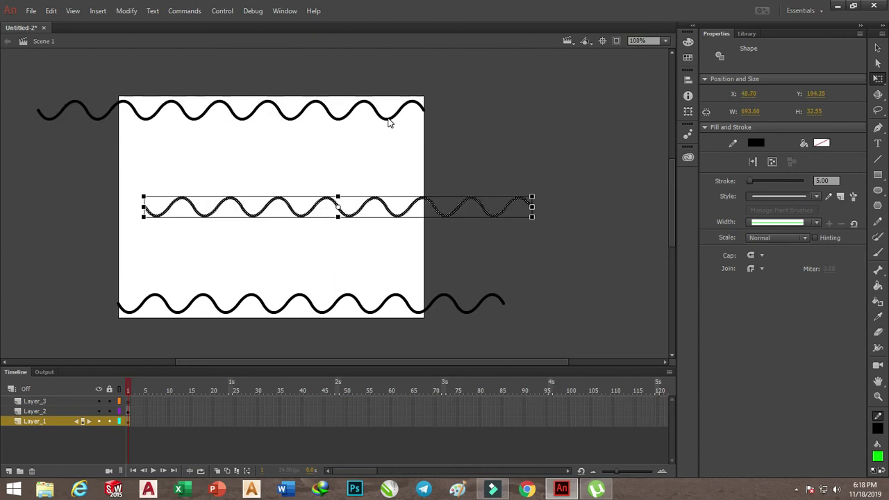
- Rotate the pasted wave copy by 90 degrees
{"action": "left_click", "coordinate": [688, 111]}
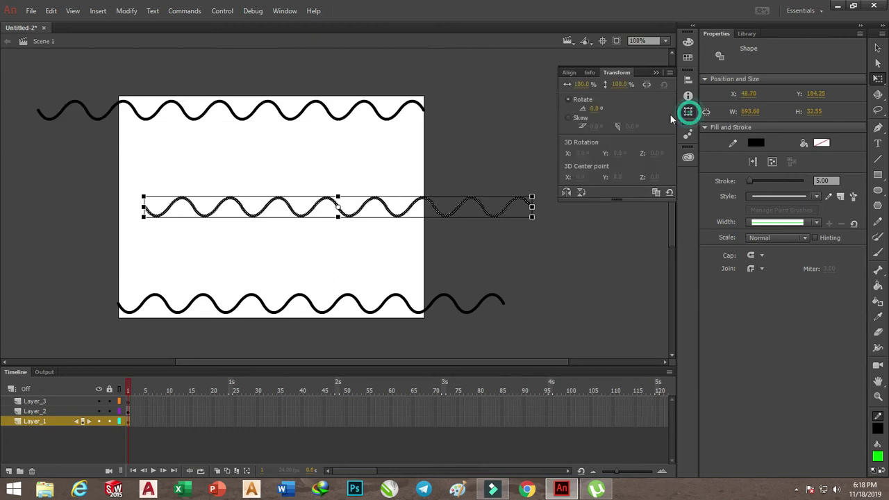
{"action": "left_click", "coordinate": [601, 109]}
{"action": "type", "text": "90"}
{"action": "key", "text": "Return"}
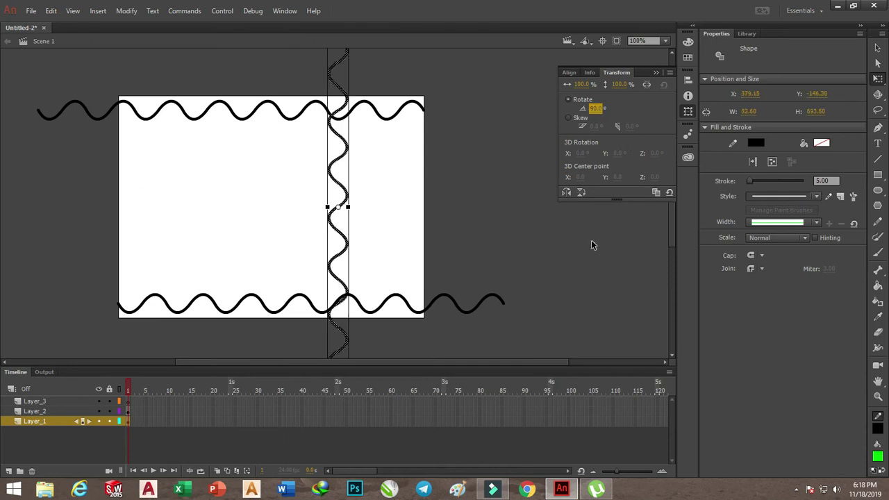
- Move the vertical wave to the stage's left edge, at about X 11, Y 6, with its upper end near the top
{"action": "scroll", "coordinate": [458, 200], "scroll_direction": "down", "scroll_amount": 3}
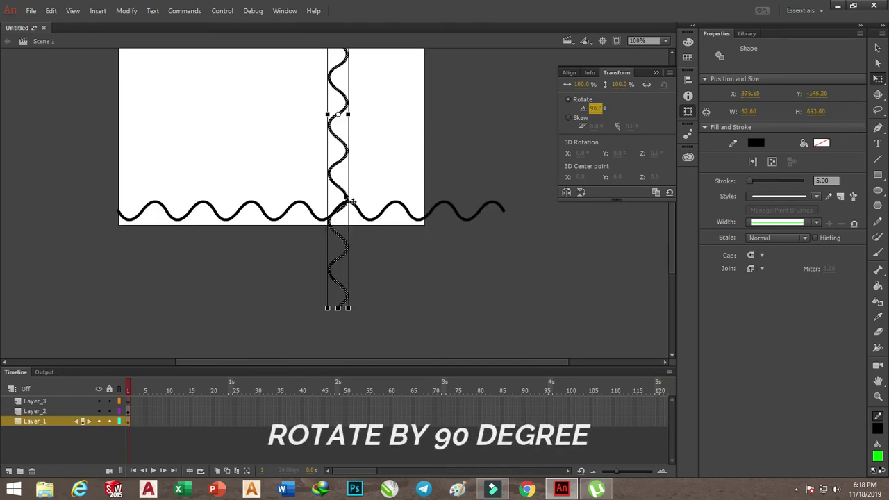
{"action": "left_click_drag", "start_coordinate": [339, 192], "coordinate": [145, 271]}
{"action": "scroll", "coordinate": [192, 173], "scroll_direction": "up", "scroll_amount": 5}
{"action": "scroll", "coordinate": [145, 199], "scroll_direction": "up", "scroll_amount": 3}
{"action": "scroll", "coordinate": [145, 256], "scroll_direction": "down", "scroll_amount": 6}
{"action": "scroll", "coordinate": [145, 256], "scroll_direction": "down", "scroll_amount": 3}
{"action": "scroll", "coordinate": [146, 258], "scroll_direction": "up", "scroll_amount": 3}
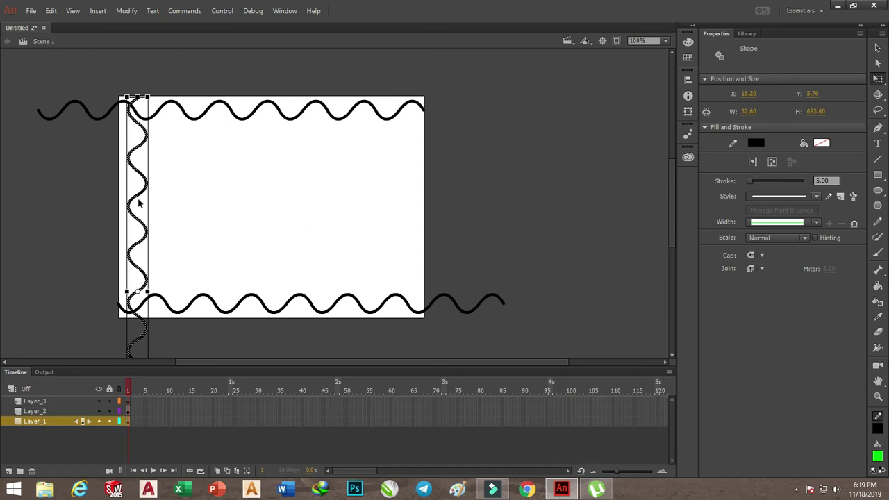
{"action": "left_click_drag", "start_coordinate": [138, 203], "coordinate": [133, 203]}
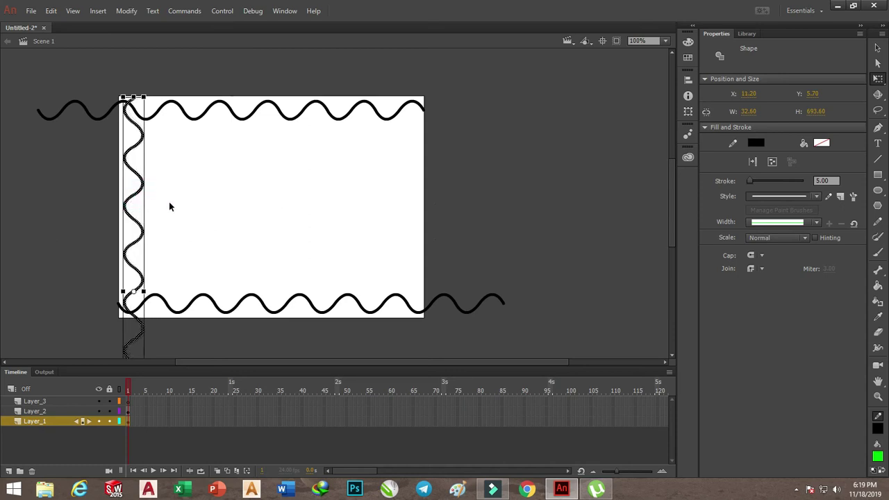
- Examine the contents of Layer_3, Layer_2 and Layer_1 to find which layer holds the vertical wave
{"action": "left_click", "coordinate": [128, 403]}
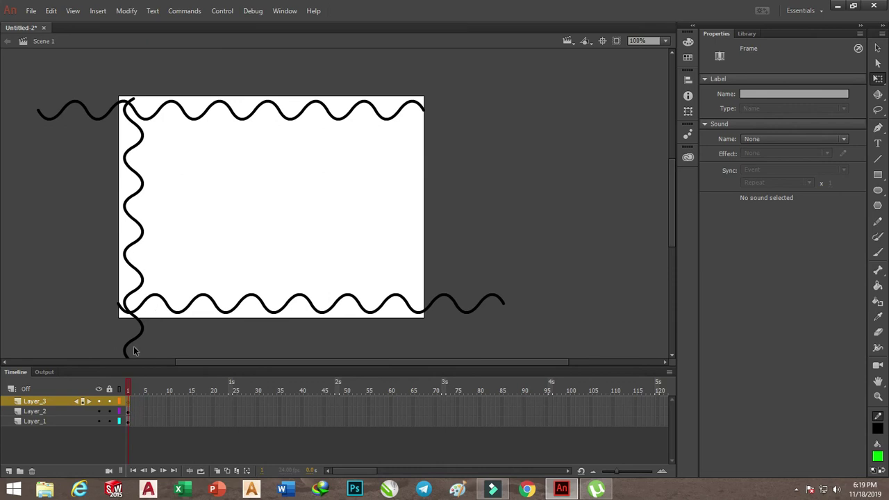
{"action": "left_click", "coordinate": [128, 411]}
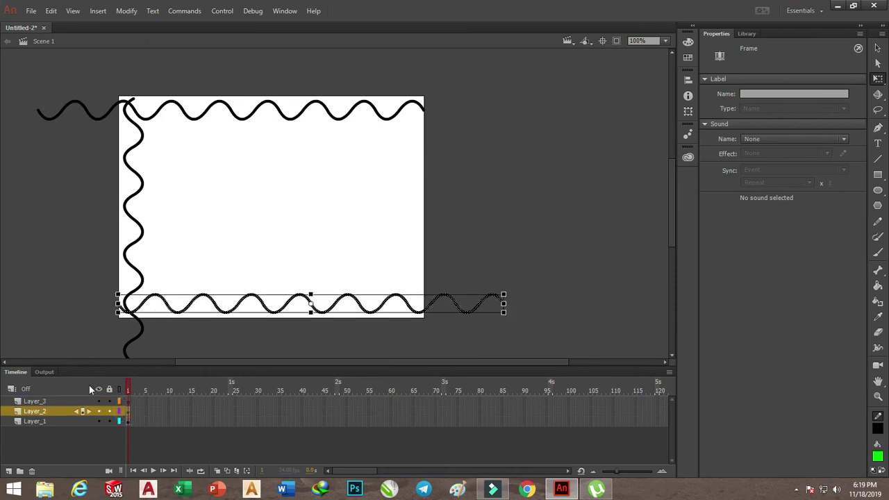
{"action": "left_click", "coordinate": [79, 401]}
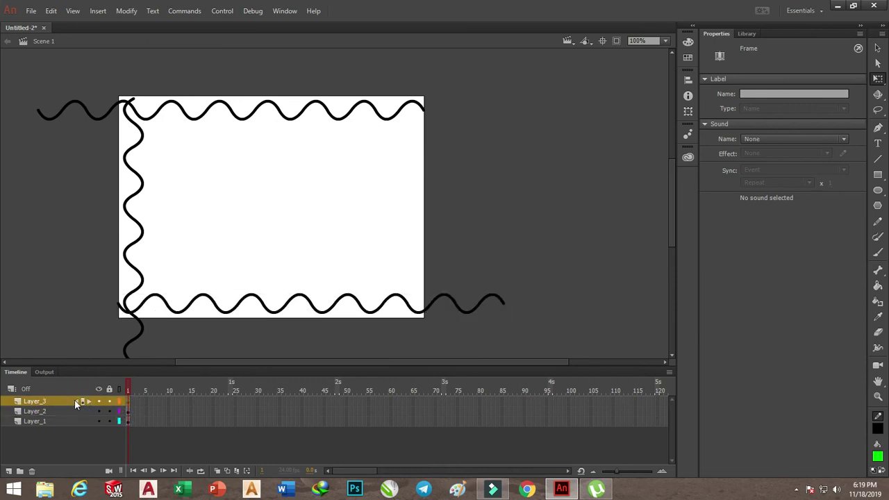
{"action": "left_click", "coordinate": [71, 412]}
{"action": "left_click", "coordinate": [67, 421]}
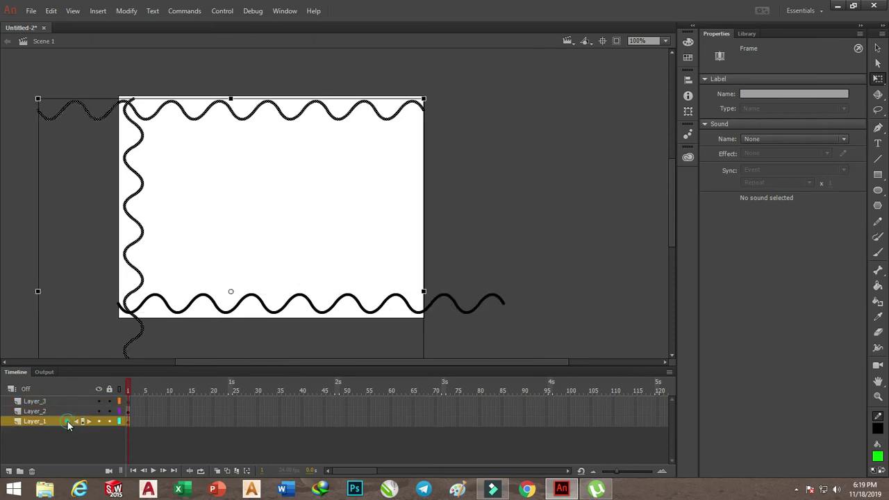
{"action": "left_click", "coordinate": [95, 178]}
{"action": "left_click", "coordinate": [138, 175]}
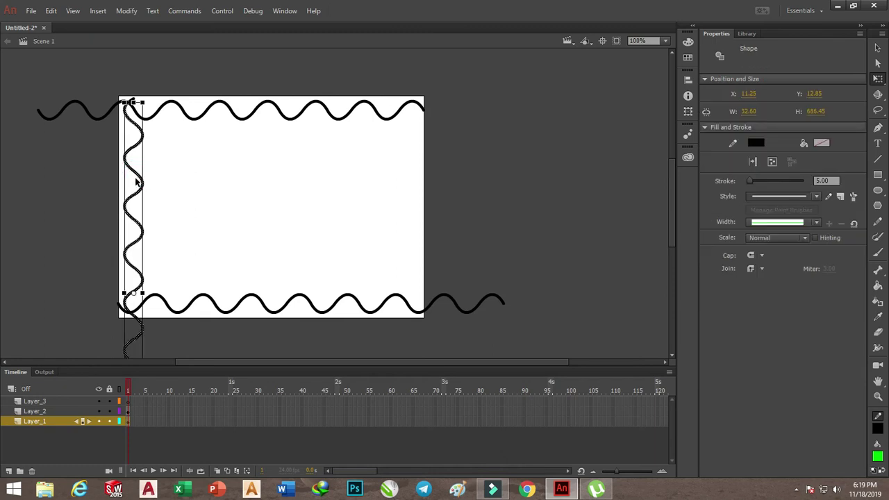
{"action": "key", "text": "Delete"}
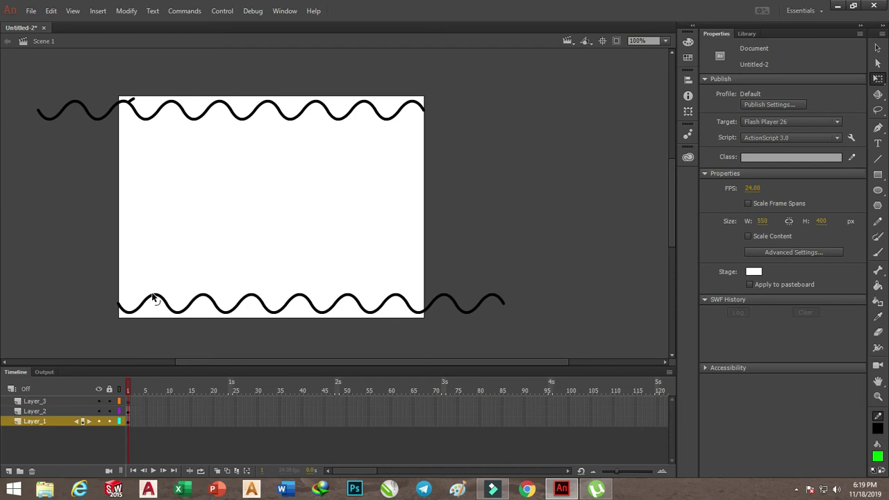
{"action": "key", "text": "ctrl+z"}
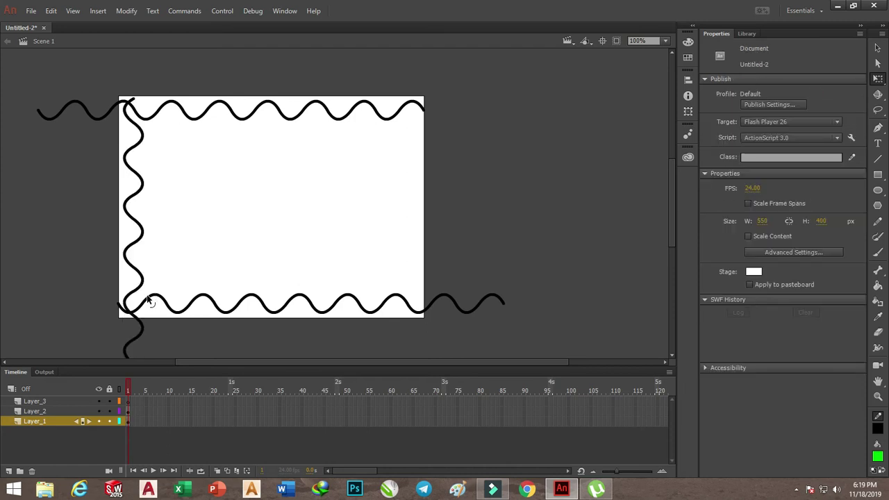
- Move the whole vertical wave from Layer_1 to Layer_3, placing it along the stage's left edge at about X 10, Y 0
{"action": "left_click", "coordinate": [148, 300]}
{"action": "left_click", "coordinate": [147, 294]}
{"action": "left_click", "coordinate": [142, 293]}
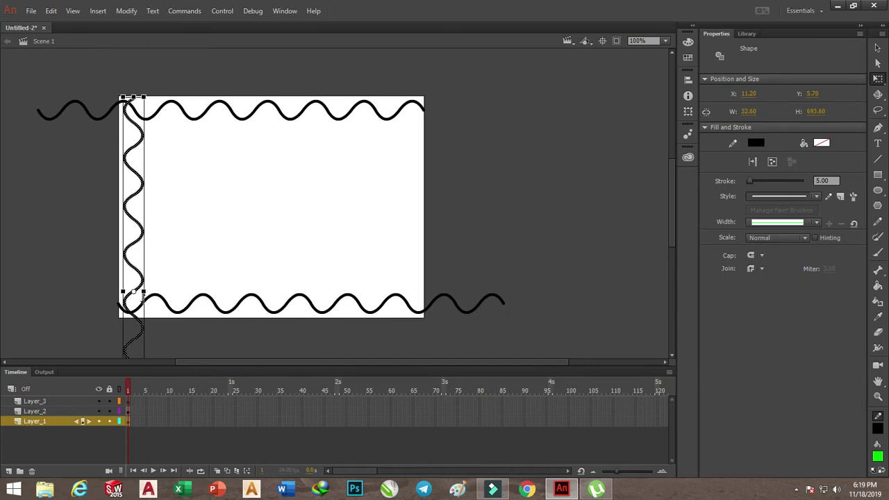
{"action": "key", "text": "Delete"}
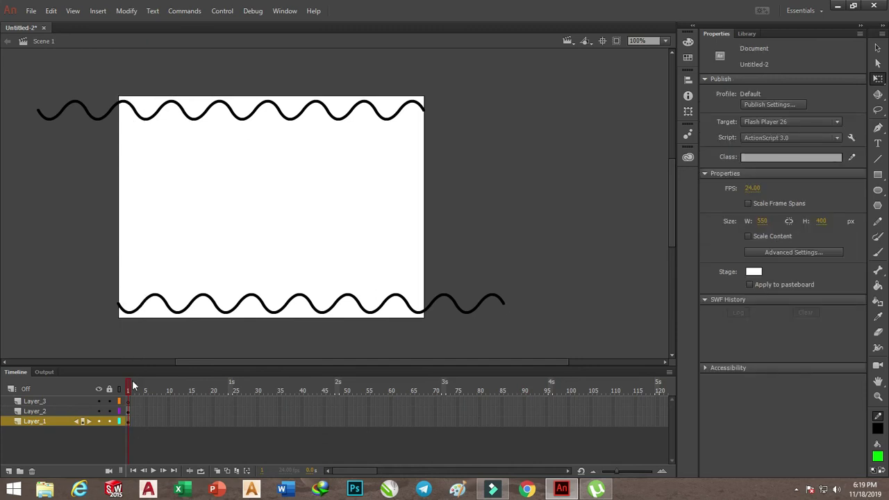
{"action": "left_click", "coordinate": [128, 401]}
{"action": "key", "text": "ctrl+v"}
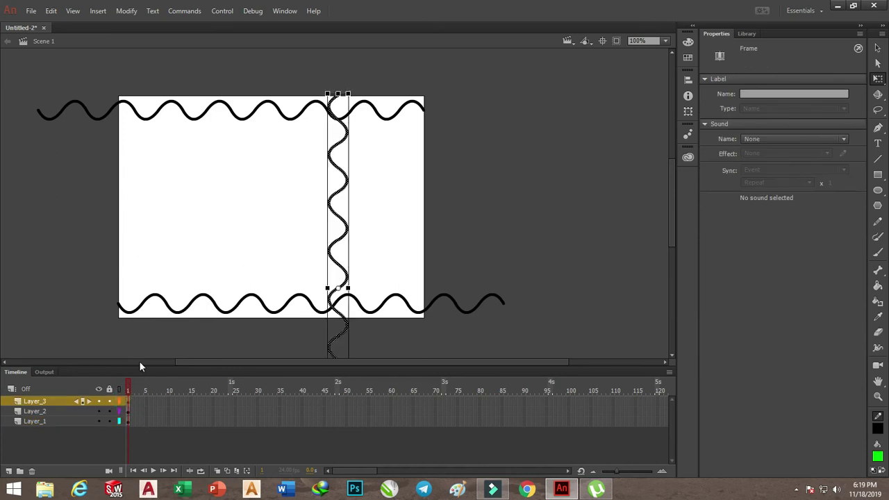
{"action": "mouse_move", "coordinate": [347, 177]}
{"action": "left_mouse_down"}
{"action": "mouse_move", "coordinate": [149, 134]}
{"action": "mouse_move", "coordinate": [148, 181]}
{"action": "left_mouse_up"}
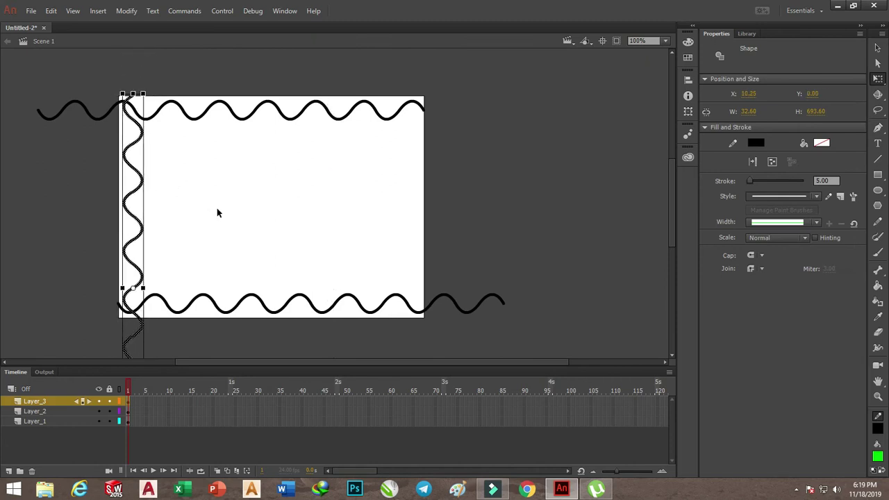
- Add a fourth layer and paste the vertical wave into it along the stage's right edge, at about X 511, Y -294
{"action": "left_click", "coordinate": [9, 471]}
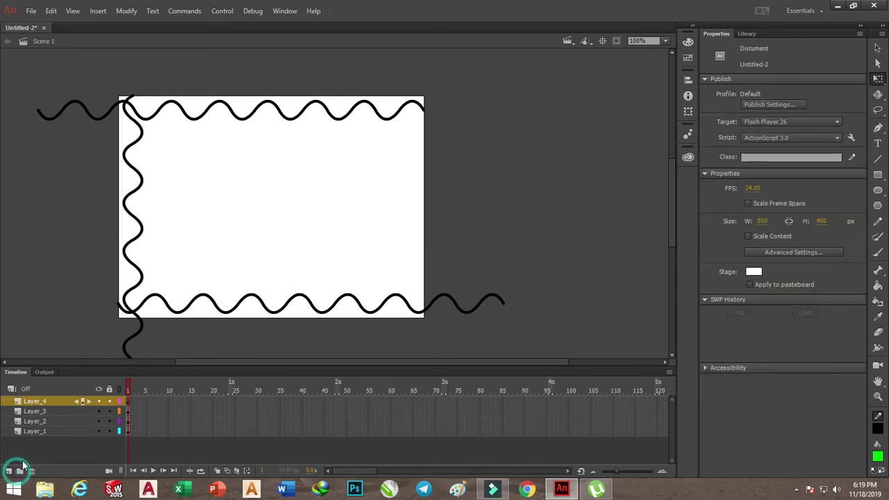
{"action": "left_click", "coordinate": [129, 402]}
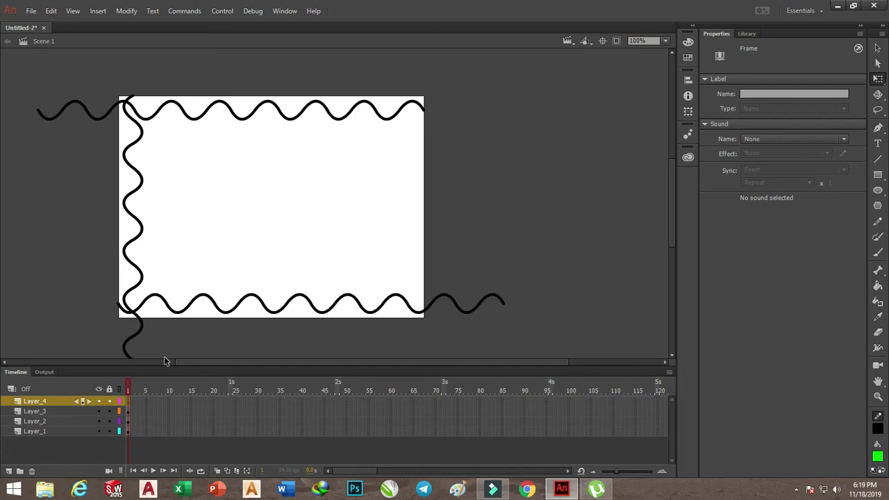
{"action": "key", "text": "ctrl+v"}
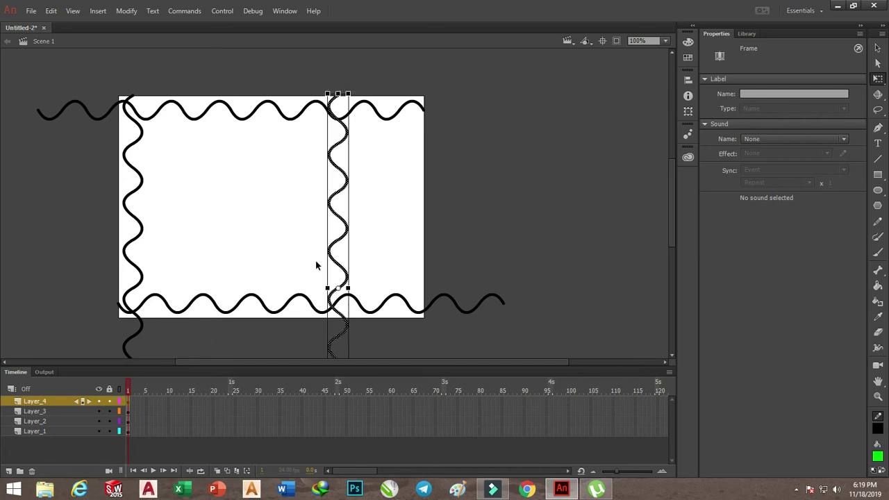
{"action": "left_click", "coordinate": [344, 224]}
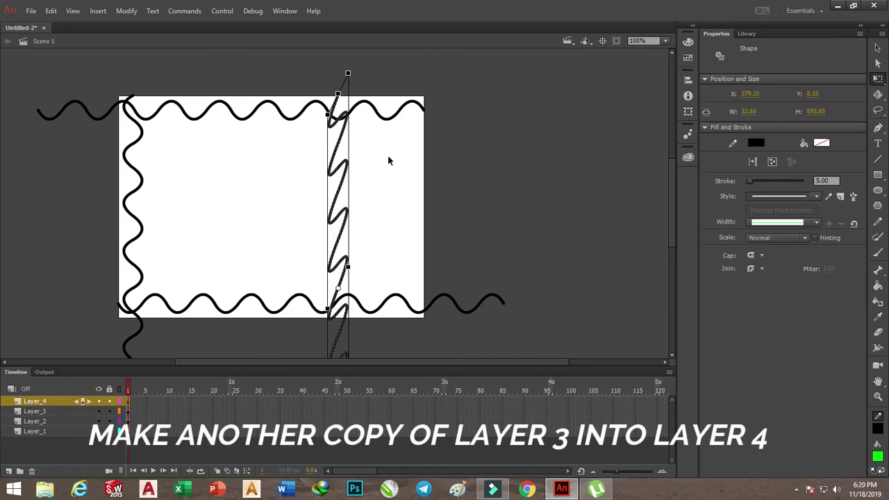
{"action": "left_click", "coordinate": [352, 193]}
{"action": "mouse_move", "coordinate": [335, 218]}
{"action": "left_mouse_down"}
{"action": "mouse_move", "coordinate": [369, 179]}
{"action": "mouse_move", "coordinate": [409, 182]}
{"action": "mouse_move", "coordinate": [399, 122]}
{"action": "left_mouse_up"}
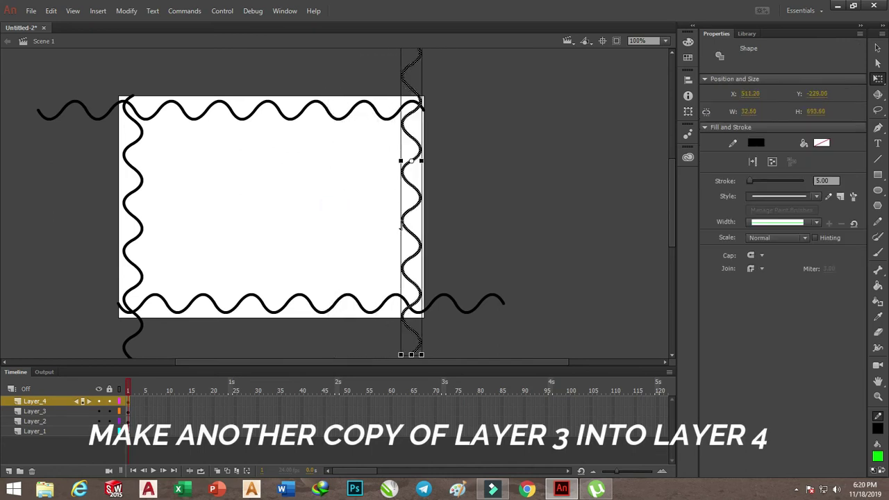
{"action": "left_click_drag", "start_coordinate": [410, 234], "coordinate": [410, 200]}
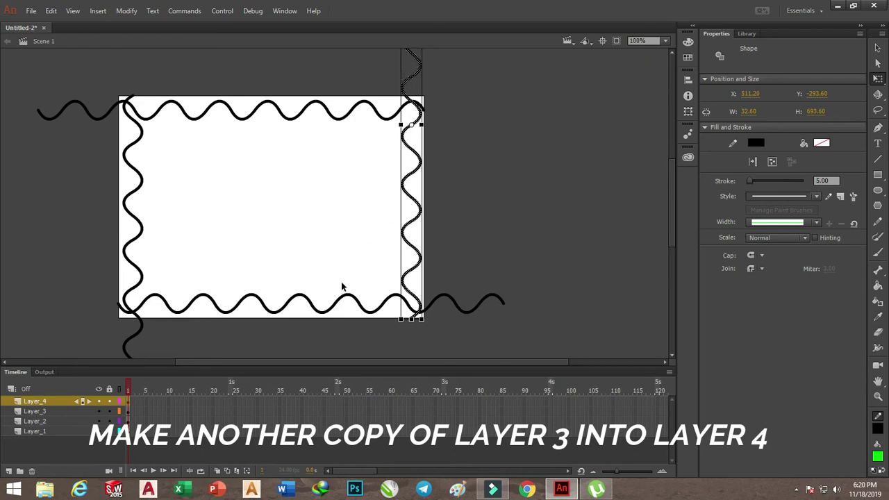
{"action": "left_click", "coordinate": [520, 184]}
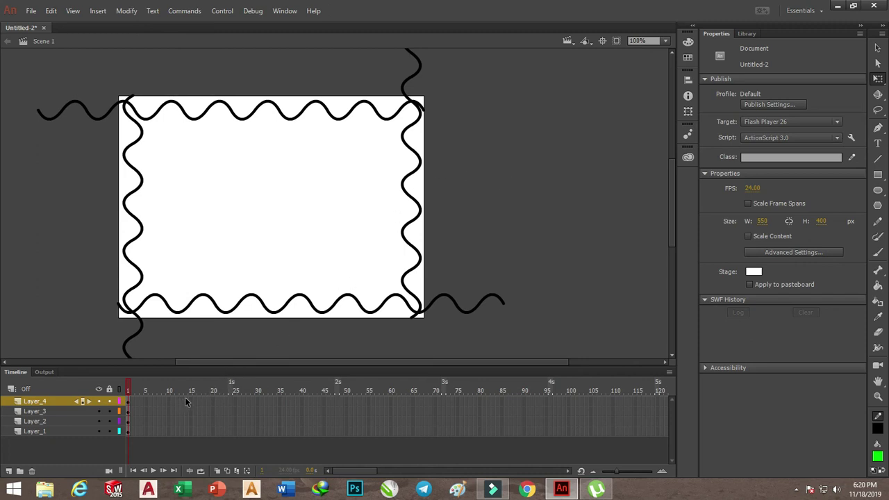
- Insert frames up to frame 15 on all four layers
{"action": "left_click_drag", "start_coordinate": [190, 400], "coordinate": [192, 431]}
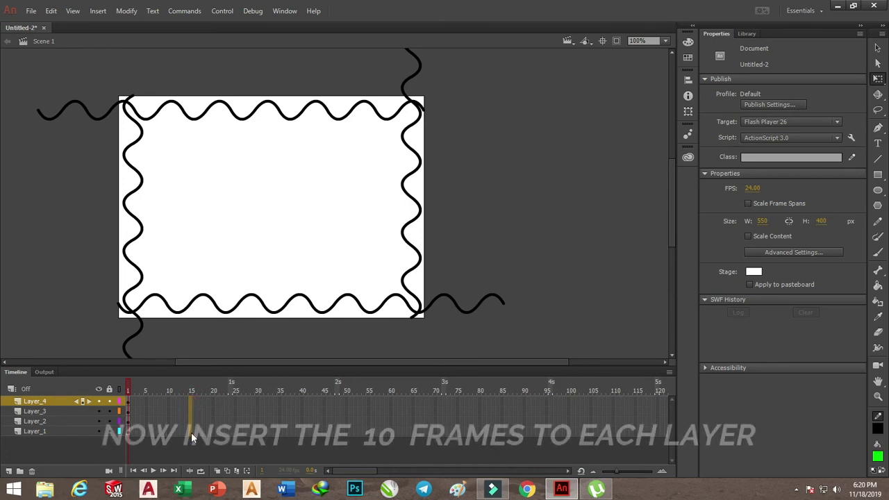
{"action": "right_click", "coordinate": [191, 403]}
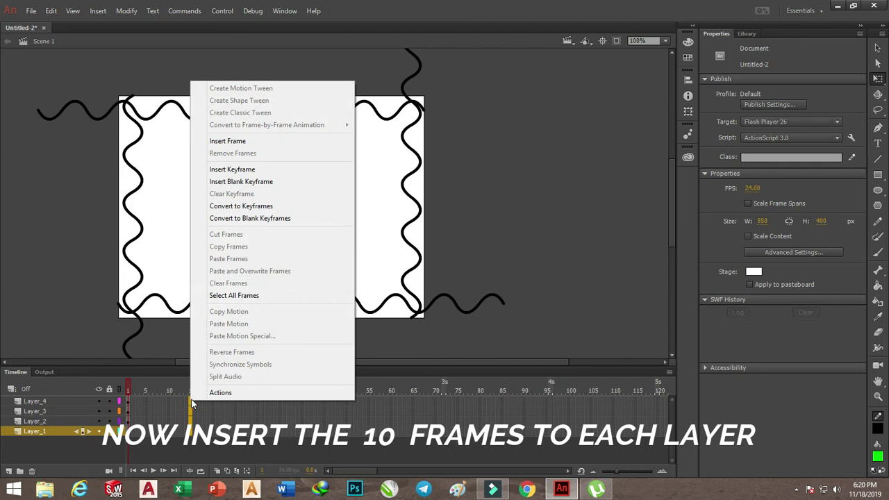
{"action": "left_click", "coordinate": [239, 141]}
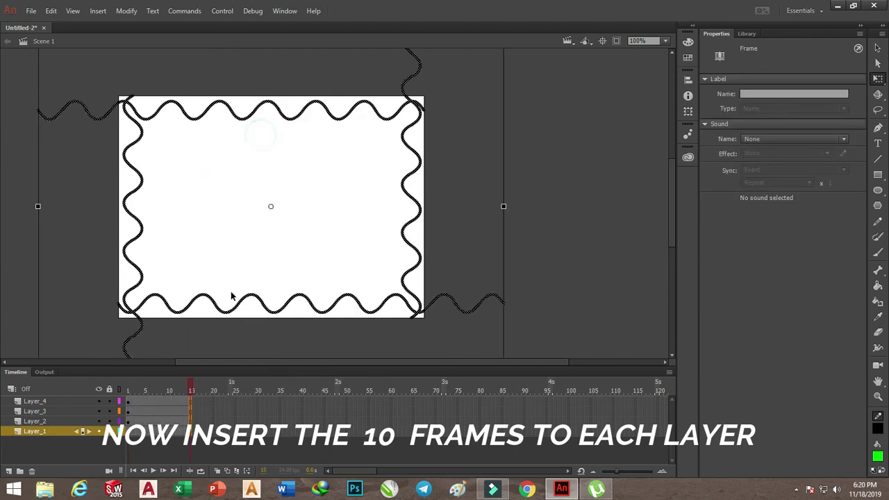
- Create a motion tween on Layer_1 for the horizontal wave along the stage's top edge
{"action": "left_click", "coordinate": [159, 431]}
{"action": "right_click", "coordinate": [159, 431]}
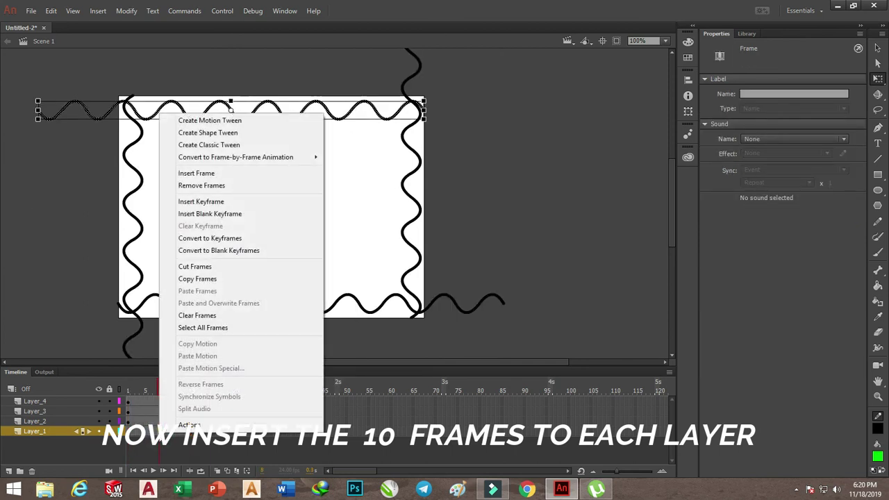
{"action": "left_click", "coordinate": [231, 121]}
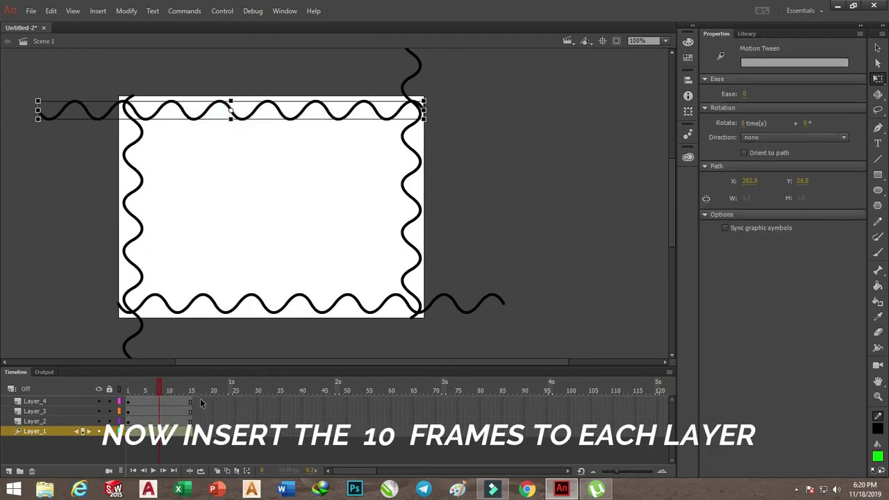
- At frame 15 of Layer_1, shift the top wave horizontally to the right by about 83 px
{"action": "left_click", "coordinate": [191, 431]}
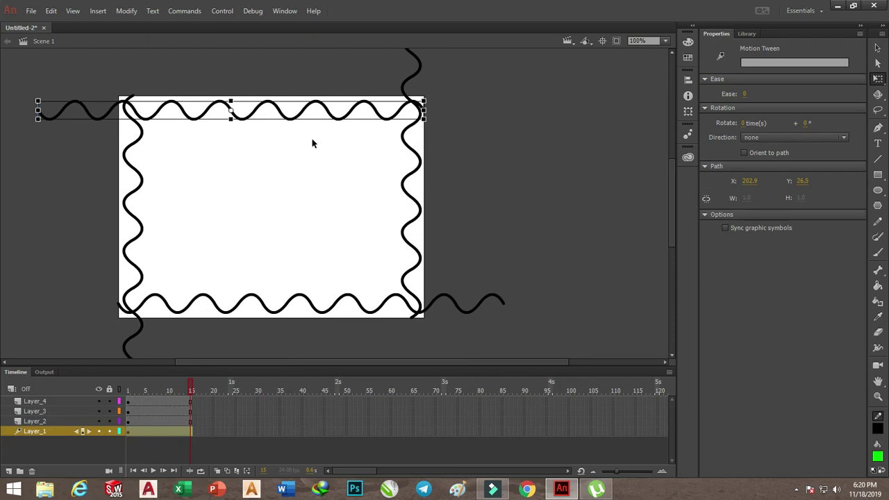
{"action": "key", "text": "Right"}
{"action": "key", "text": "Right"}
{"action": "key", "text": "Right"}
{"action": "key", "text": "Right"}
{"action": "key", "text": "Right"}
{"action": "key", "text": "Right"}
{"action": "key", "text": "Right"}
{"action": "key", "text": "Right"}
{"action": "key", "text": "Right"}
{"action": "key", "text": "Right"}
{"action": "key", "text": "Right"}
{"action": "key", "text": "Right"}
{"action": "key", "text": "Right"}
{"action": "key", "text": "Right"}
{"action": "key", "text": "Right"}
{"action": "key", "text": "Right"}
{"action": "key", "text": "Right"}
{"action": "key", "text": "Right"}
{"action": "key", "text": "Right"}
{"action": "key", "text": "Right"}
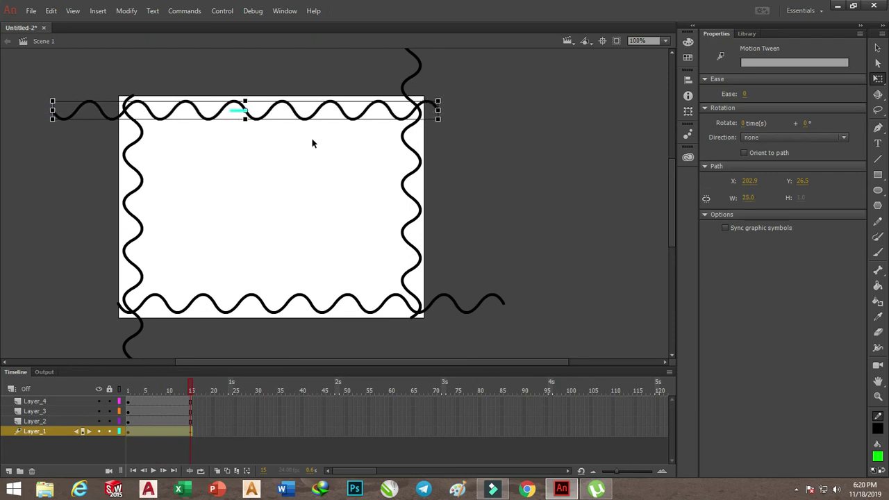
{"action": "key", "text": "Right"}
{"action": "key", "text": "Right"}
{"action": "key", "text": "Right"}
{"action": "key", "text": "Right"}
{"action": "key", "text": "Right"}
{"action": "key", "text": "Right"}
{"action": "key", "text": "Right"}
{"action": "key", "text": "Right"}
{"action": "key", "text": "Right"}
{"action": "key", "text": "Right"}
{"action": "key", "text": "Right"}
{"action": "key", "text": "Right"}
{"action": "key", "text": "Right"}
{"action": "key", "text": "Right"}
{"action": "key", "text": "Right"}
{"action": "key", "text": "Right"}
{"action": "key", "text": "Right"}
{"action": "key", "text": "Right"}
{"action": "key", "text": "Right"}
{"action": "key", "text": "Right"}
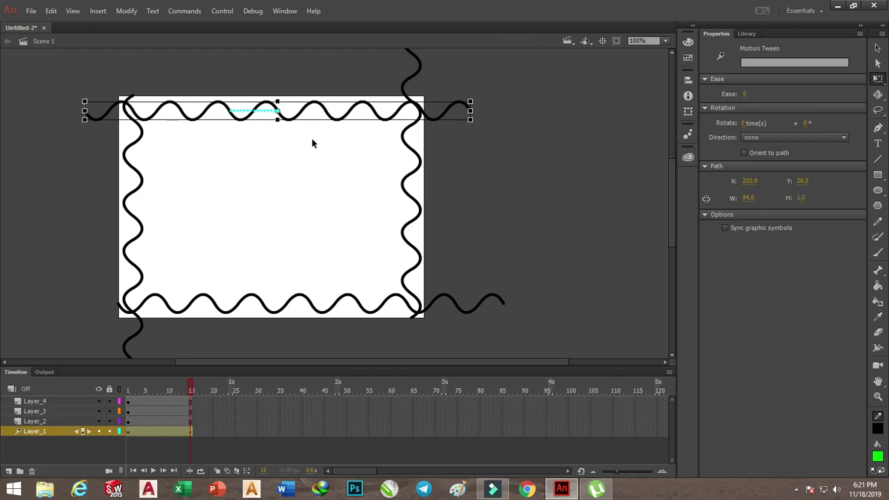
{"action": "key", "text": "Left"}
{"action": "key", "text": "Left"}
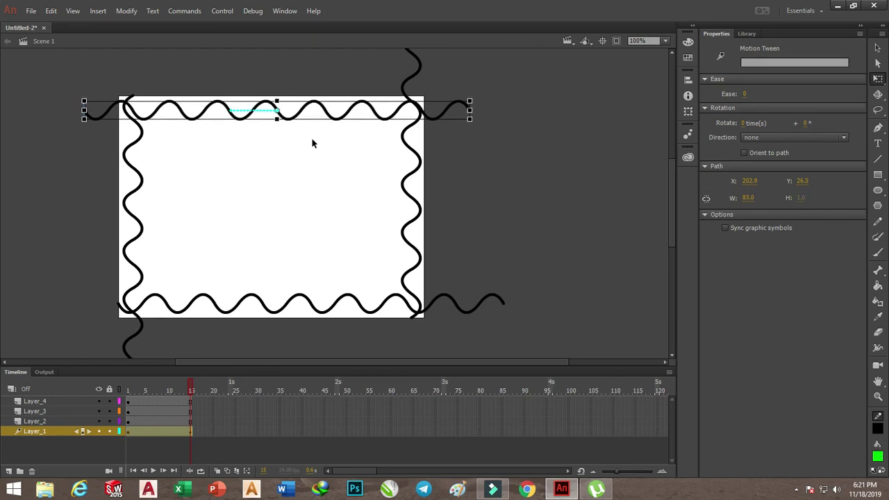
- Create a motion tween on Layer_2 for the horizontal wave along the stage's bottom edge
{"action": "left_click", "coordinate": [170, 421]}
{"action": "right_click", "coordinate": [170, 422]}
{"action": "left_click", "coordinate": [222, 110]}
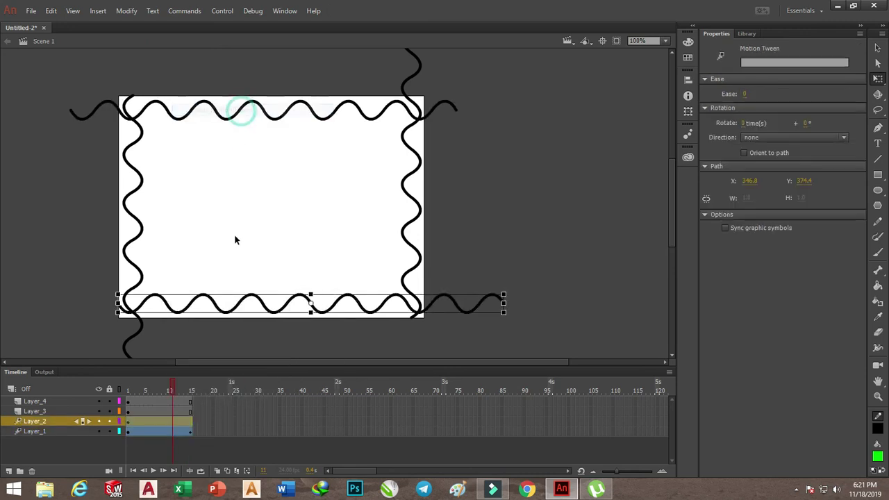
- At frame 15 of Layer_2, shift the bottom wave horizontally to the left by about 80 px
{"action": "left_click", "coordinate": [190, 421]}
{"action": "key", "text": "Left"}
{"action": "key", "text": "Left"}
{"action": "key", "text": "Left"}
{"action": "key", "text": "Left"}
{"action": "key", "text": "Left"}
{"action": "key", "text": "Left"}
{"action": "key", "text": "Left"}
{"action": "key", "text": "Left"}
{"action": "key", "text": "Left"}
{"action": "key", "text": "Left"}
{"action": "key", "text": "Left"}
{"action": "key", "text": "Left"}
{"action": "key", "text": "Left"}
{"action": "key", "text": "Left"}
{"action": "key", "text": "Left"}
{"action": "key", "text": "Left"}
{"action": "key", "text": "Left"}
{"action": "key", "text": "Left"}
{"action": "key", "text": "Left"}
{"action": "key", "text": "Left"}
{"action": "key", "text": "Left"}
{"action": "key", "text": "Left"}
{"action": "key", "text": "Left"}
{"action": "key", "text": "Left"}
{"action": "key", "text": "Left"}
{"action": "key", "text": "Left"}
{"action": "key", "text": "Left"}
{"action": "key", "text": "Left"}
{"action": "key", "text": "Left"}
{"action": "key", "text": "Left"}
{"action": "key", "text": "Left"}
{"action": "key", "text": "Left"}
{"action": "key", "text": "Left"}
{"action": "key", "text": "Left"}
{"action": "key", "text": "Left"}
{"action": "key", "text": "Left"}
{"action": "key", "text": "Left"}
{"action": "key", "text": "Left"}
{"action": "key", "text": "Left"}
{"action": "key", "text": "Left"}
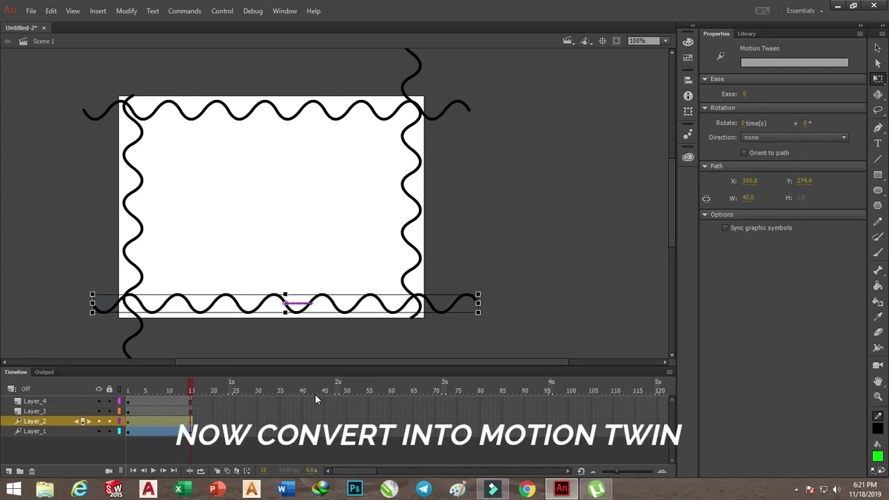
{"action": "key", "text": "Left"}
{"action": "key", "text": "Left"}
{"action": "key", "text": "Left"}
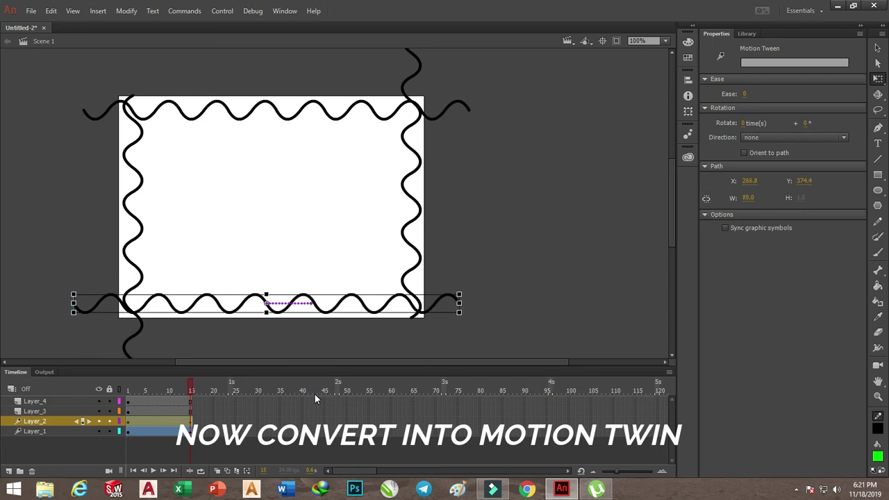
- Create a motion tween on Layer_3 for the vertical wave along the stage's left edge
{"action": "left_click", "coordinate": [173, 414]}
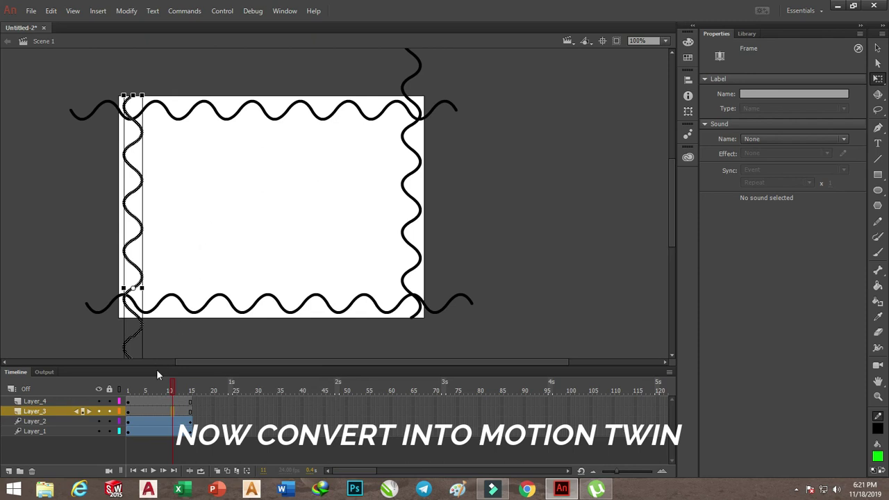
{"action": "right_click", "coordinate": [142, 410]}
{"action": "left_click", "coordinate": [220, 100]}
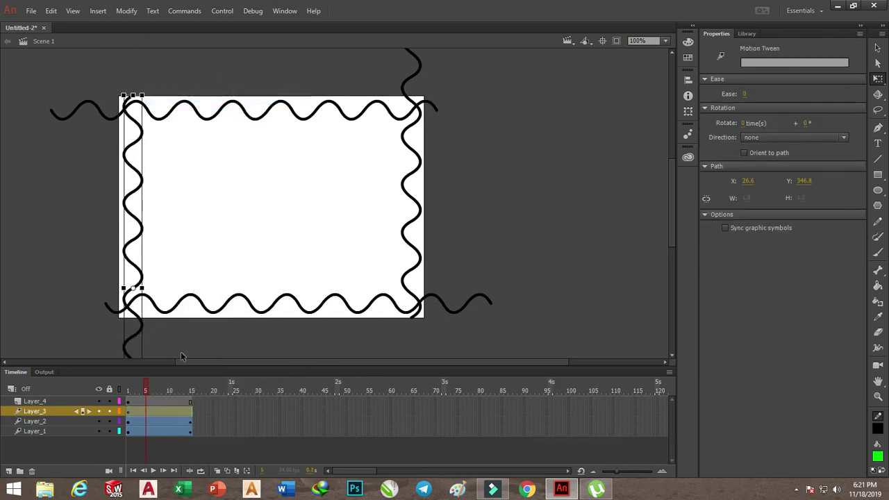
- At frame 15 of Layer_3, shift the left vertical wave straight up by about 79 px
{"action": "left_click", "coordinate": [188, 410]}
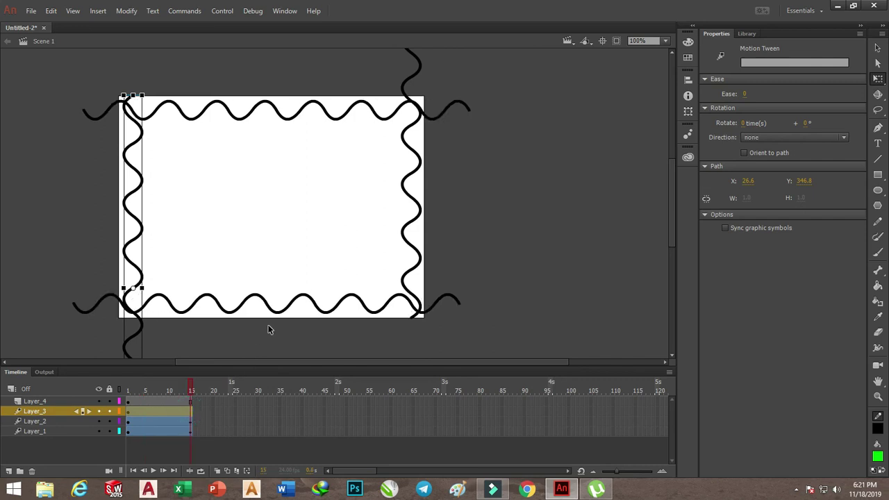
{"action": "key", "text": "Up"}
{"action": "key", "text": "Up"}
{"action": "key", "text": "Up"}
{"action": "key", "text": "Up"}
{"action": "key", "text": "Up"}
{"action": "key", "text": "Up"}
{"action": "key", "text": "Up"}
{"action": "key", "text": "Up"}
{"action": "key", "text": "Up"}
{"action": "key", "text": "Up"}
{"action": "key", "text": "Up"}
{"action": "key", "text": "Up"}
{"action": "key", "text": "Up"}
{"action": "key", "text": "Up"}
{"action": "key", "text": "Up"}
{"action": "key", "text": "Up"}
{"action": "key", "text": "Up"}
{"action": "key", "text": "Up"}
{"action": "key", "text": "Up"}
{"action": "key", "text": "Up"}
{"action": "key", "text": "Up"}
{"action": "key", "text": "Up"}
{"action": "key", "text": "Up"}
{"action": "key", "text": "Up"}
{"action": "key", "text": "Up"}
{"action": "key", "text": "Up"}
{"action": "key", "text": "Up"}
{"action": "key", "text": "Up"}
{"action": "key", "text": "Up"}
{"action": "key", "text": "Up"}
{"action": "key", "text": "Up"}
{"action": "key", "text": "Up"}
{"action": "key", "text": "Up"}
{"action": "key", "text": "Up"}
{"action": "key", "text": "Up"}
{"action": "key", "text": "Up"}
{"action": "key", "text": "Up"}
{"action": "key", "text": "Up"}
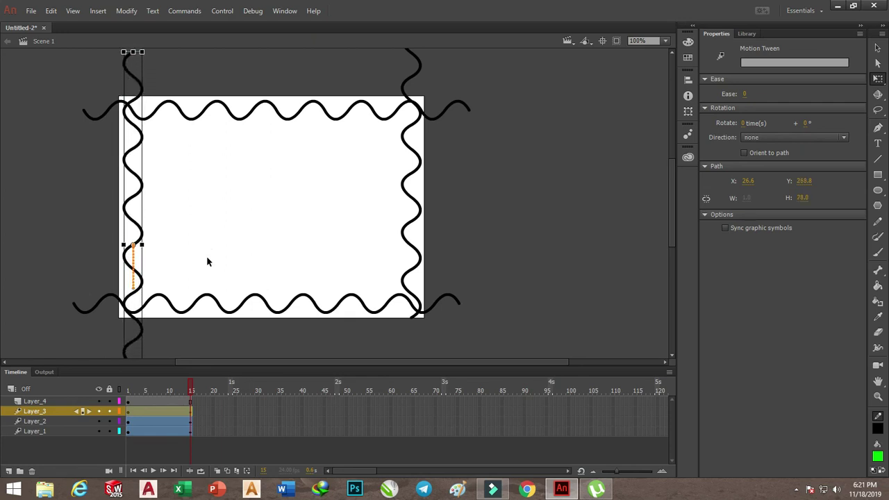
{"action": "key", "text": "Up"}
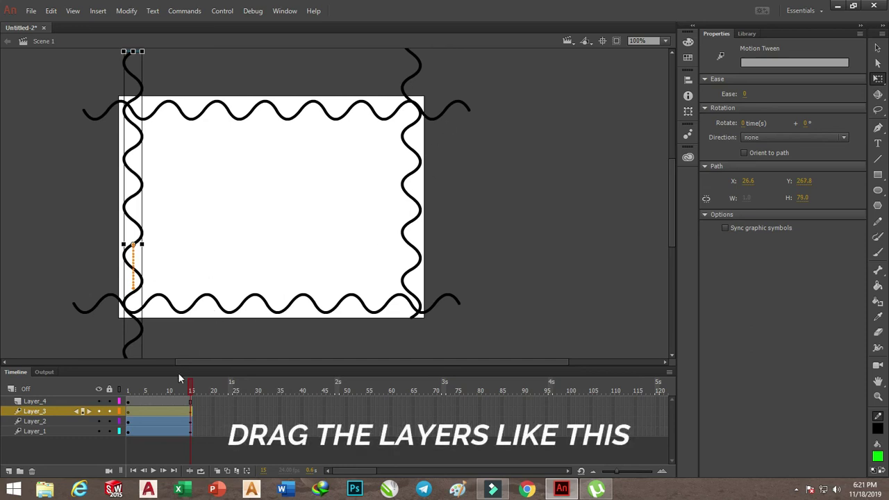
- Create a motion tween on Layer_4 for the vertical wave along the stage's right edge
{"action": "left_click", "coordinate": [158, 402]}
{"action": "right_click", "coordinate": [158, 401]}
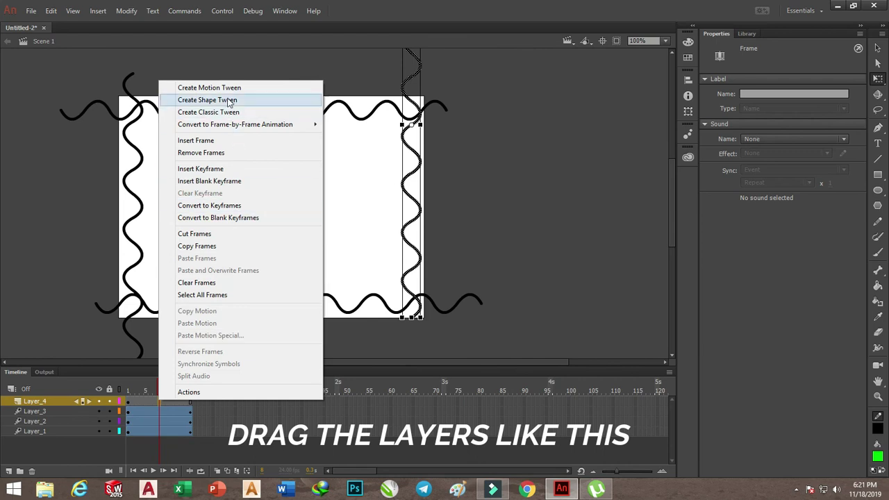
{"action": "left_click", "coordinate": [228, 89]}
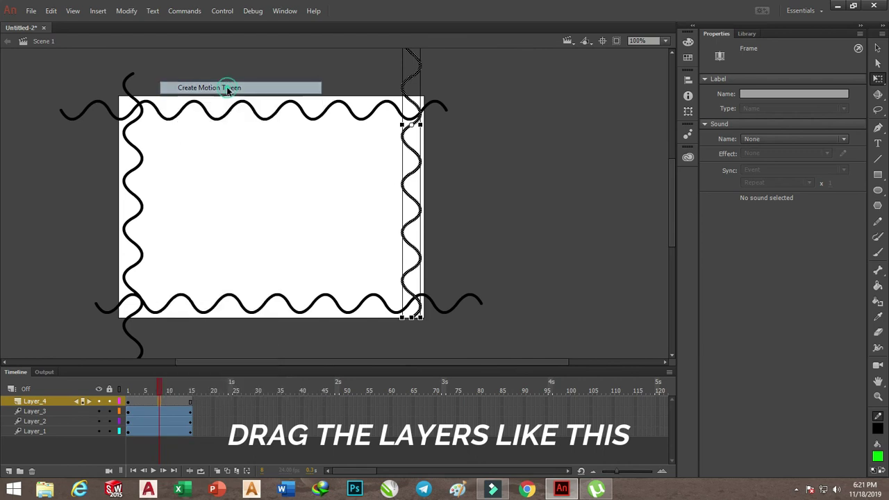
- At frame 15 of Layer_4, shift the right vertical wave straight down by about 84 px
{"action": "left_click", "coordinate": [189, 400]}
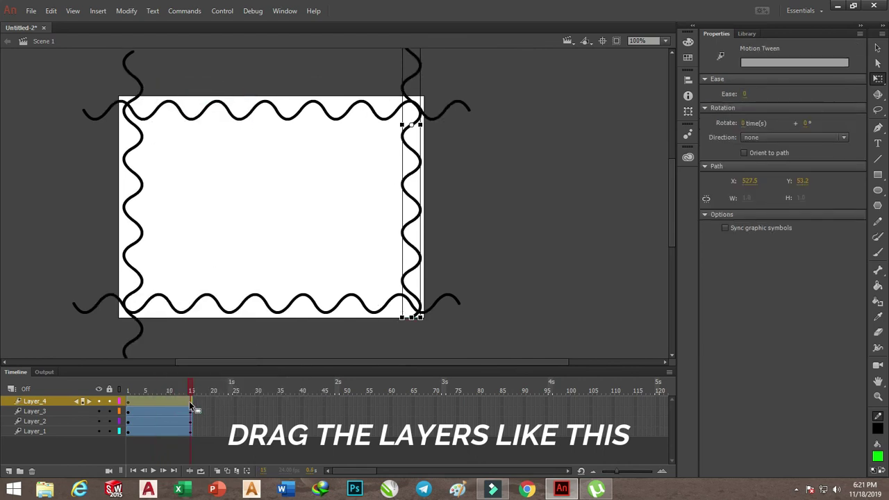
{"action": "key", "text": "Down"}
{"action": "key", "text": "Down"}
{"action": "key", "text": "Down"}
{"action": "key", "text": "Down"}
{"action": "key", "text": "Down"}
{"action": "key", "text": "Down"}
{"action": "key", "text": "Down"}
{"action": "key", "text": "Down"}
{"action": "key", "text": "Down"}
{"action": "key", "text": "Down"}
{"action": "key", "text": "Down"}
{"action": "key", "text": "Down"}
{"action": "key", "text": "Down"}
{"action": "key", "text": "Down"}
{"action": "key", "text": "Down"}
{"action": "key", "text": "Down"}
{"action": "key", "text": "Down"}
{"action": "key", "text": "Down"}
{"action": "key", "text": "Down"}
{"action": "key", "text": "Down"}
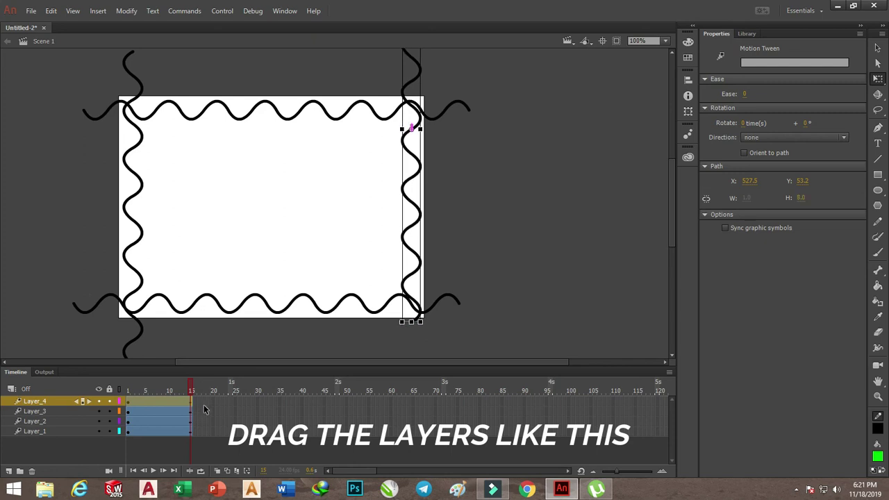
{"action": "key", "text": "Down"}
{"action": "key", "text": "Down"}
{"action": "key", "text": "Down"}
{"action": "key", "text": "Down"}
{"action": "key", "text": "Down"}
{"action": "key", "text": "Down"}
{"action": "key", "text": "Down"}
{"action": "key", "text": "Down"}
{"action": "key", "text": "Down"}
{"action": "key", "text": "Down"}
{"action": "key", "text": "Down"}
{"action": "key", "text": "Down"}
{"action": "key", "text": "Down"}
{"action": "key", "text": "Down"}
{"action": "key", "text": "Down"}
{"action": "key", "text": "Down"}
{"action": "key", "text": "Down"}
{"action": "key", "text": "Down"}
{"action": "key", "text": "Down"}
{"action": "key", "text": "Down"}
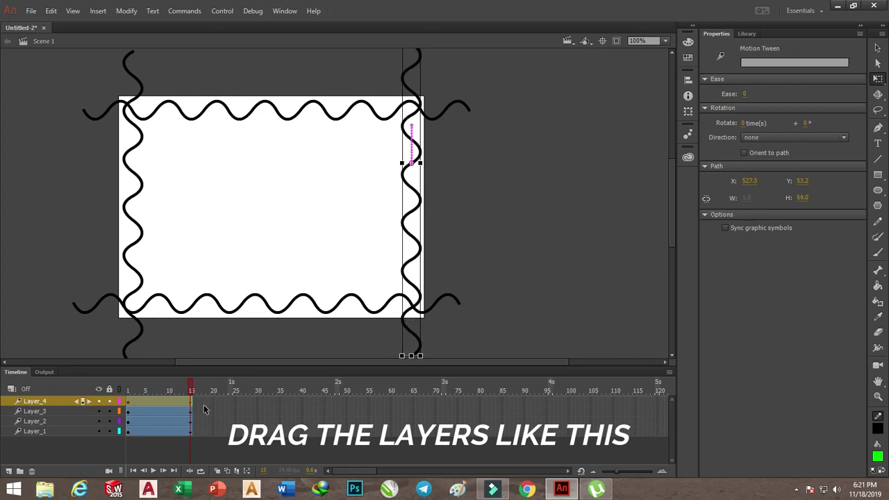
{"action": "key", "text": "Down"}
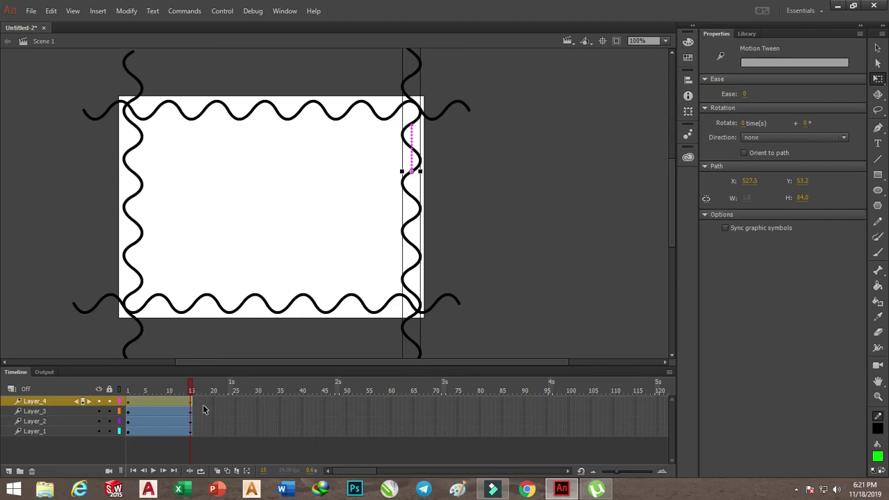
- Test the movie to preview the animated wavy border, and close the preview window
{"action": "key", "text": "ctrl+Return"}
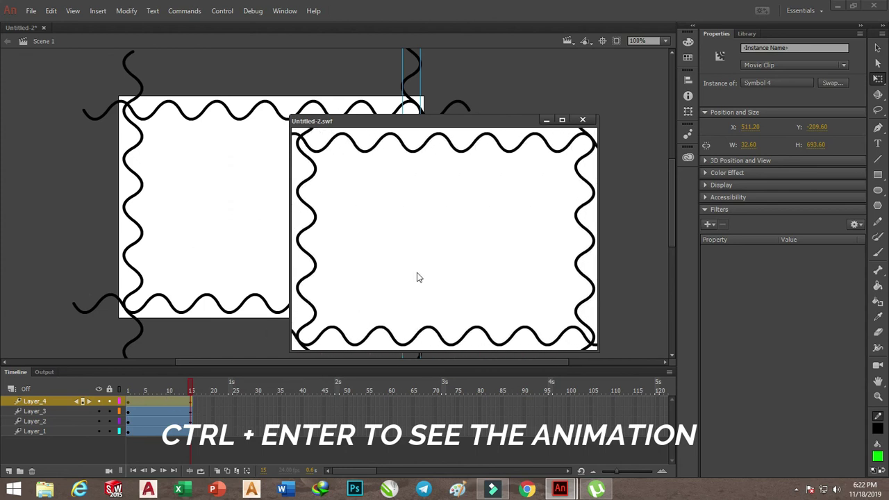
{"action": "left_click", "coordinate": [582, 121]}
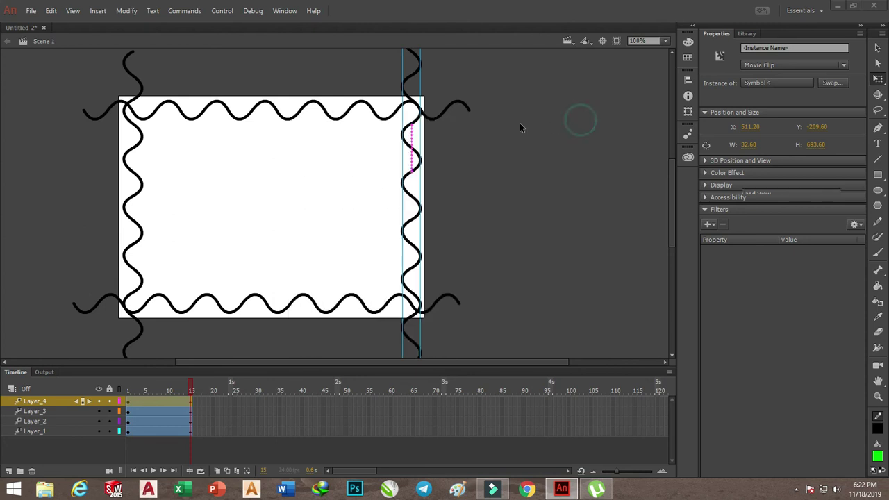